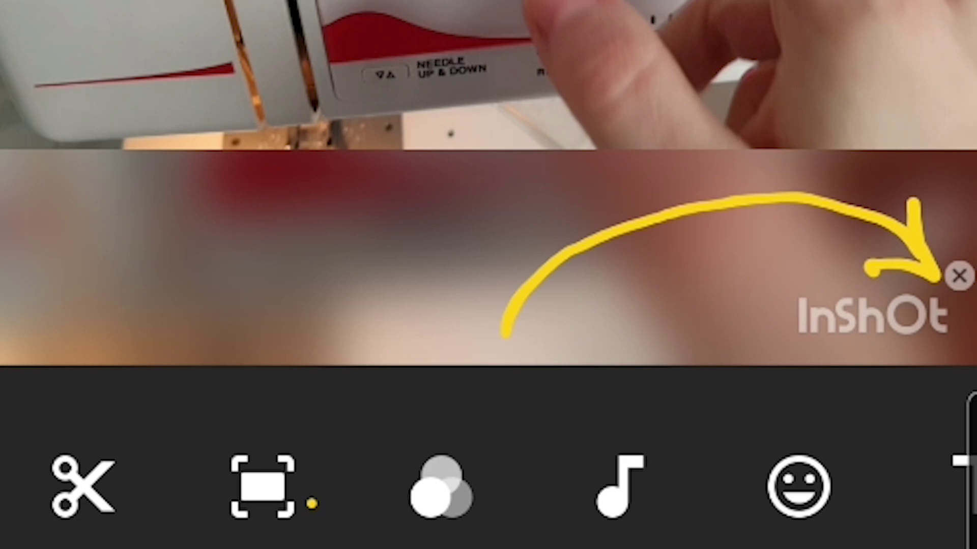
left_click(959, 275)
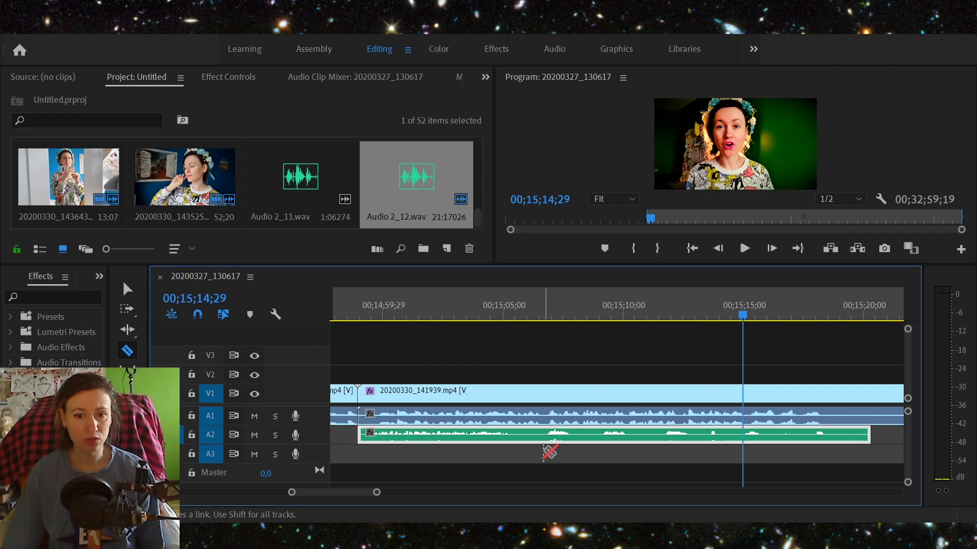
- Split the green A2 audio clip before and after a short burst of sound, and select the piece between the cuts
scroll(543, 448, "down", 5)
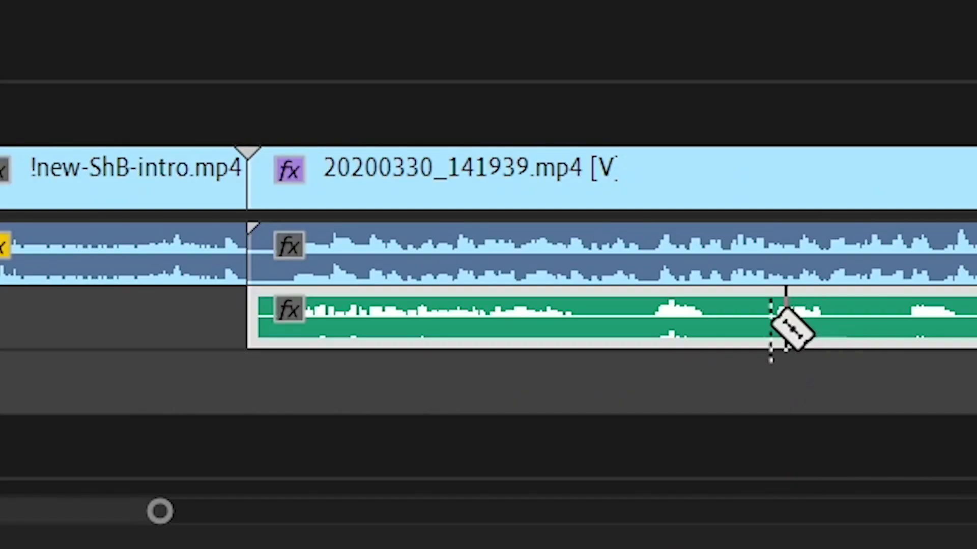
left_click(631, 325)
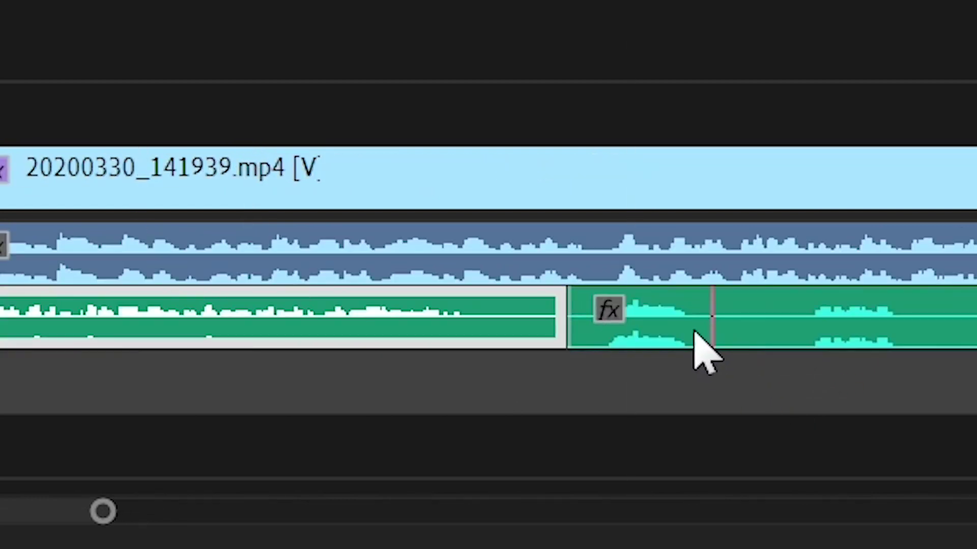
left_click(705, 328)
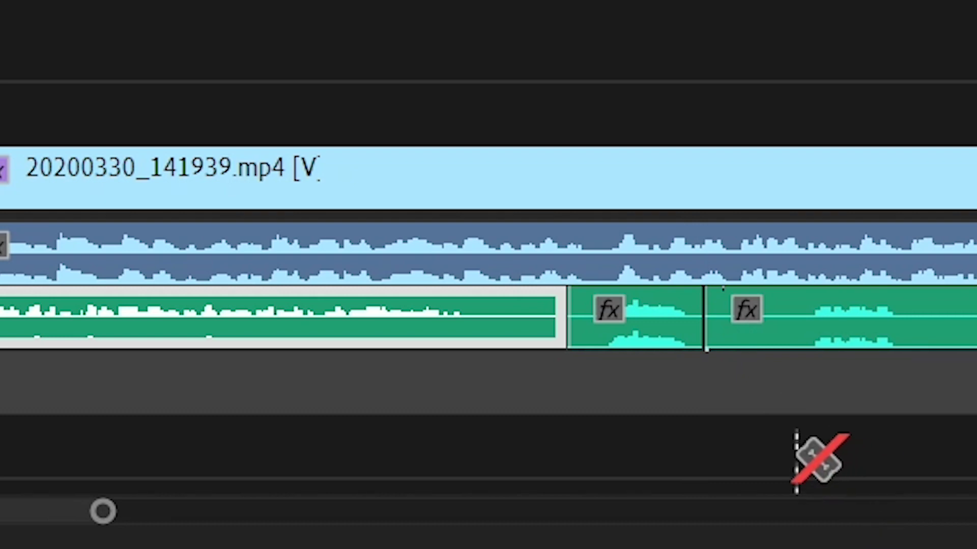
key("v")
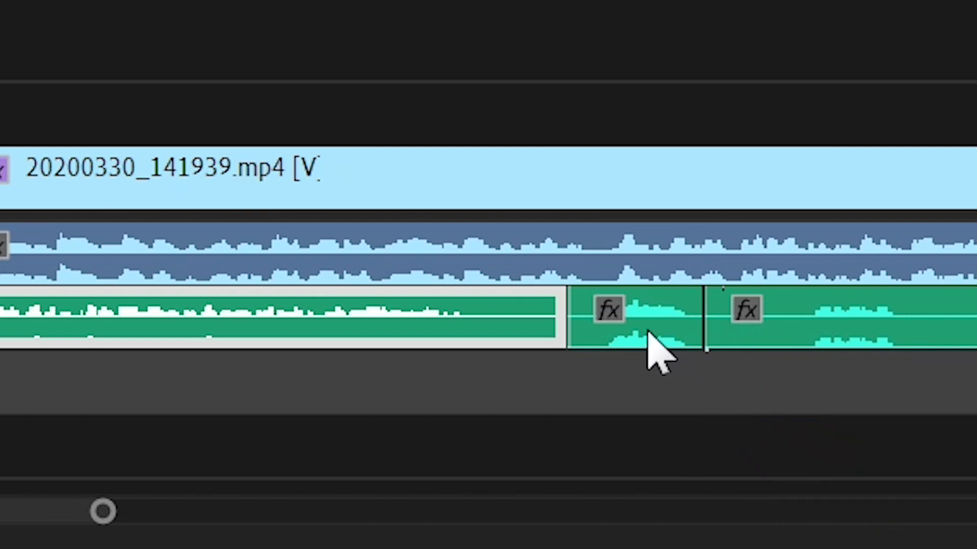
mouse_move(651, 337)
left_mouse_down()
mouse_move(666, 336)
mouse_move(279, 142)
mouse_move(516, 331)
mouse_move(654, 337)
left_mouse_up()
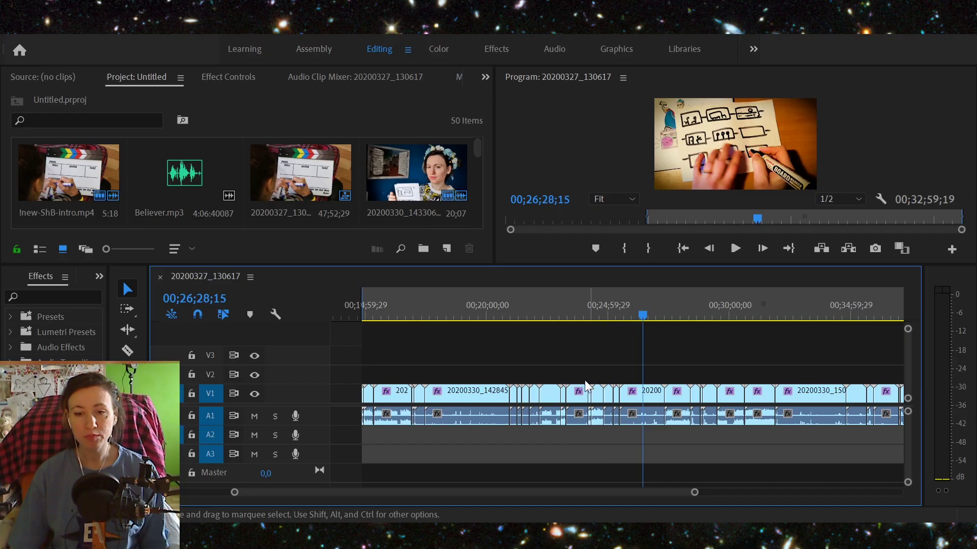
- Adjust the audio gain of all the selected timeline clips by 2 dB
key("minus")
key("equal")
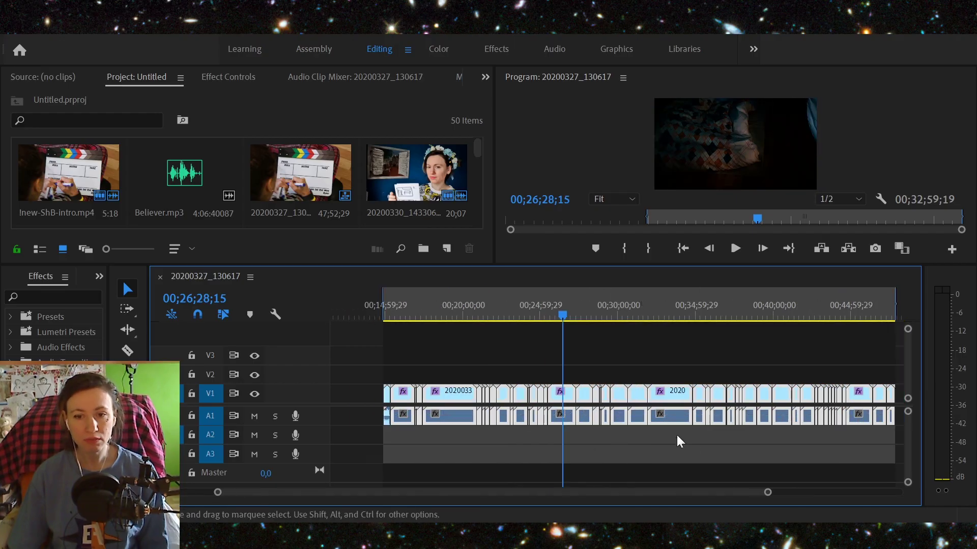
right_click(664, 423)
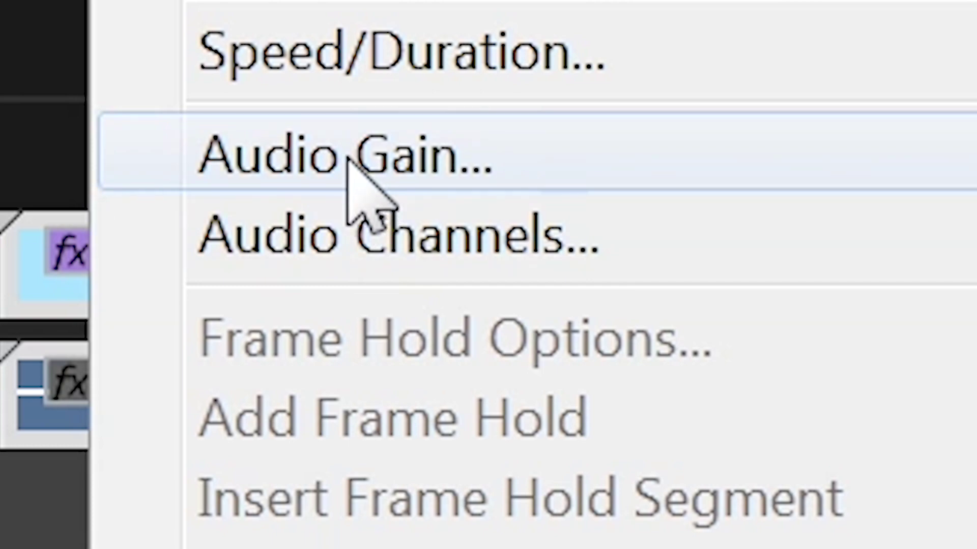
left_click(351, 160)
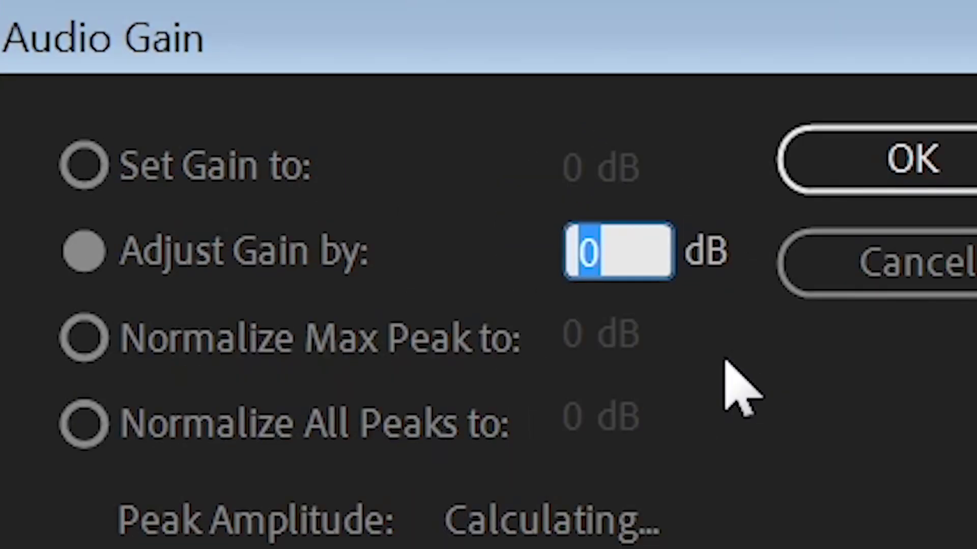
type("2")
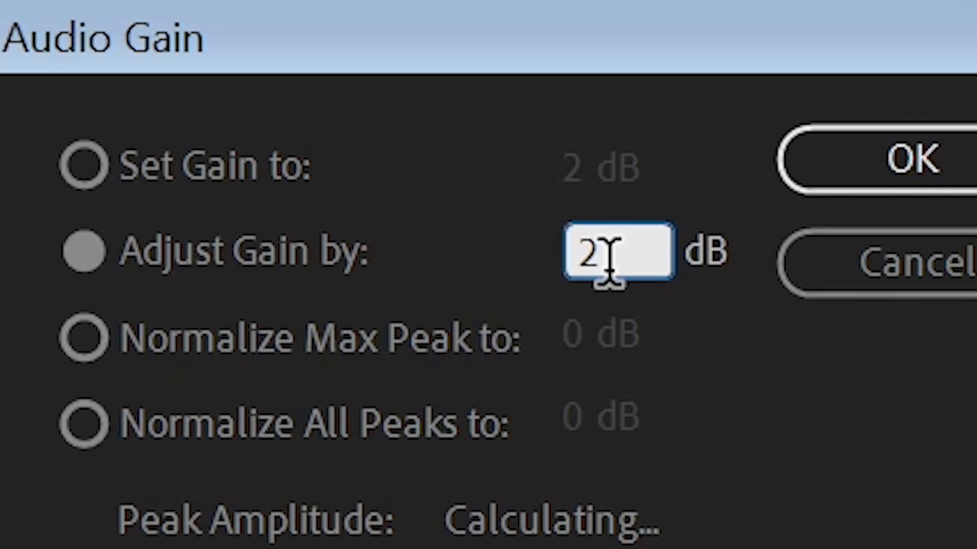
key("Return")
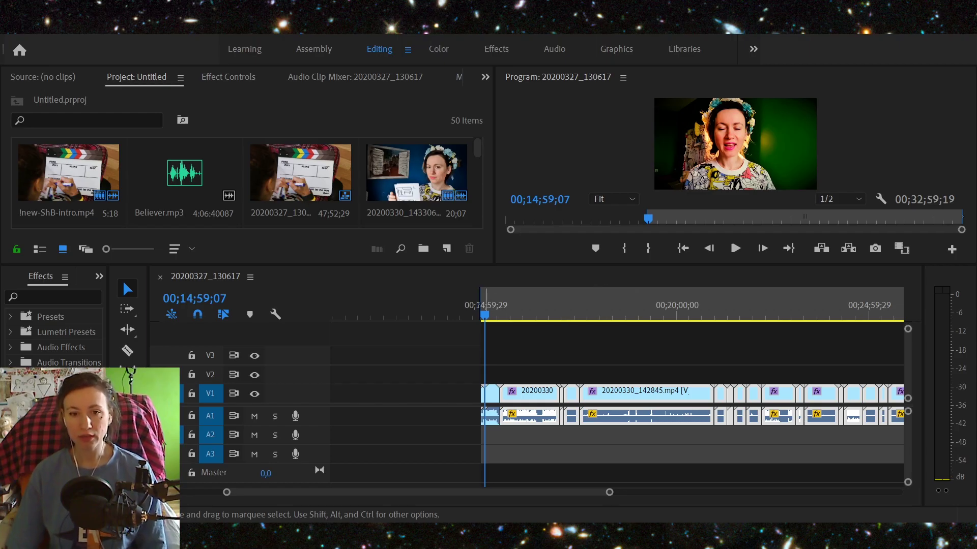
- Play the beginning of the edited footage and check its loudness on the audio meters
left_click_drag(484, 315, 489, 322)
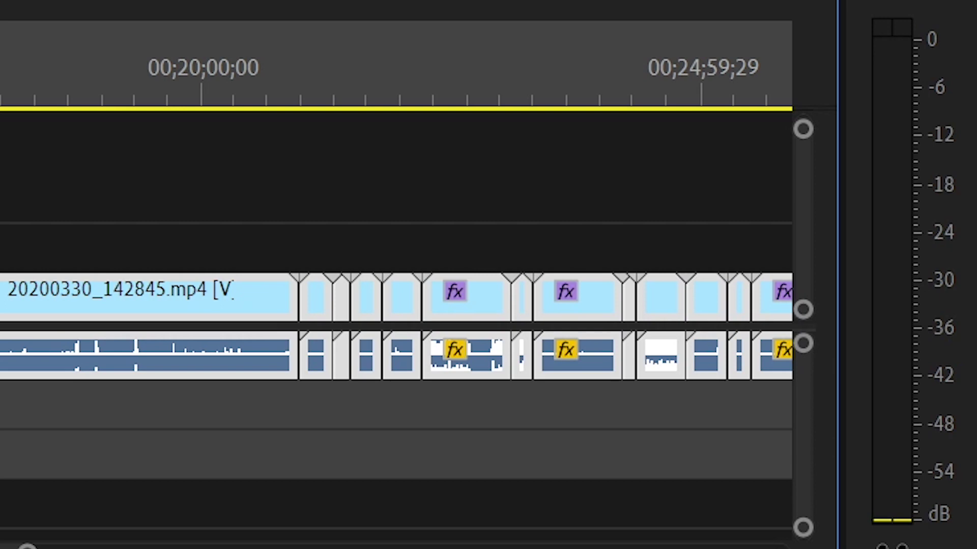
key("space")
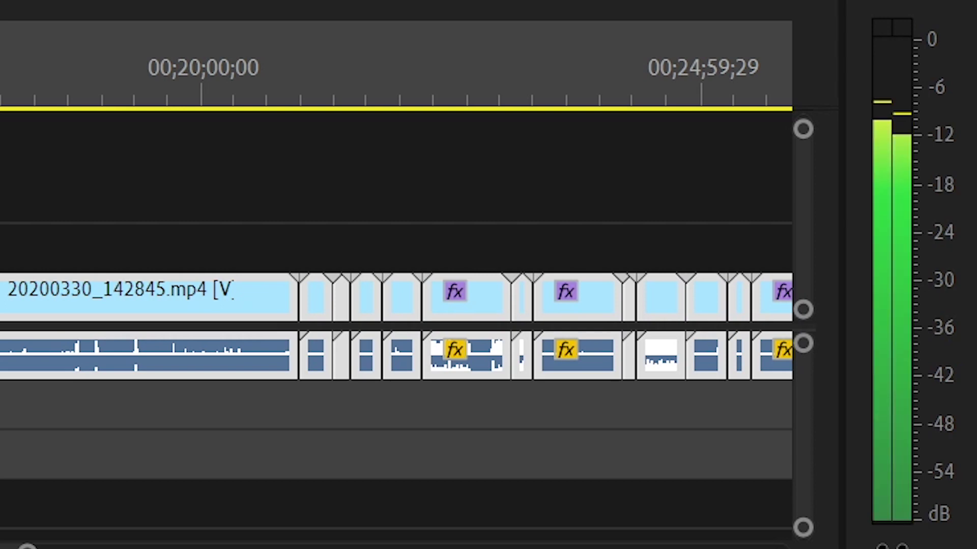
key("space")
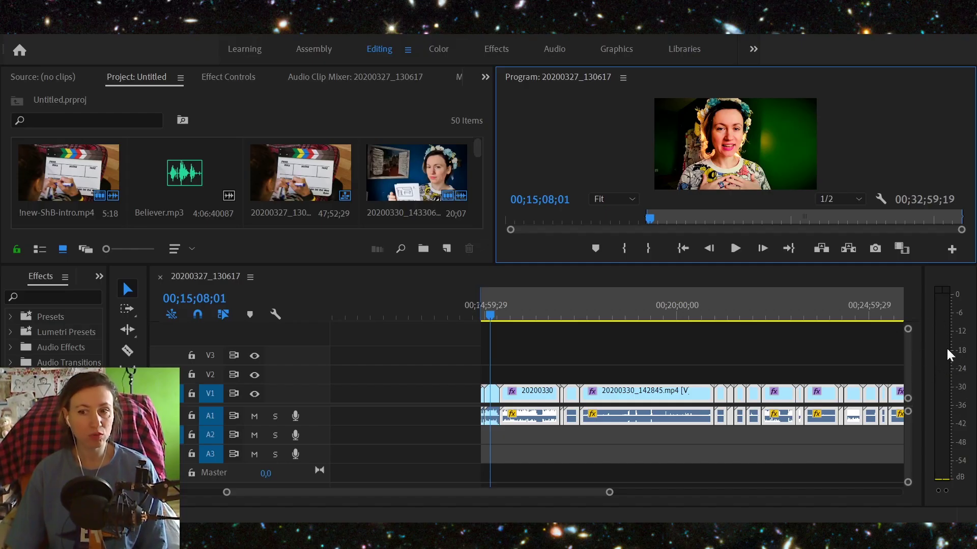
left_click(943, 302)
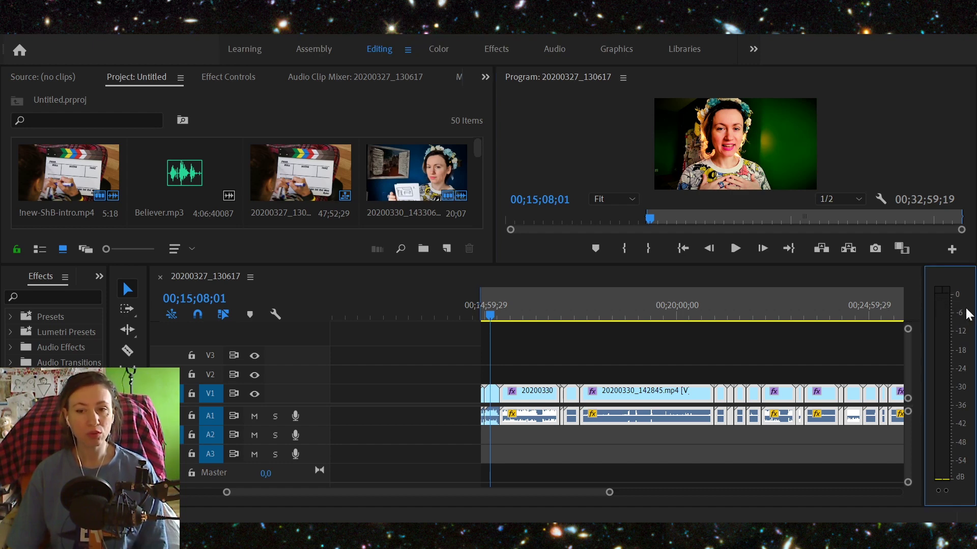
- Deselect the timeline clips and record a voice-over on audio track A2
left_click(548, 468)
key("backslash")
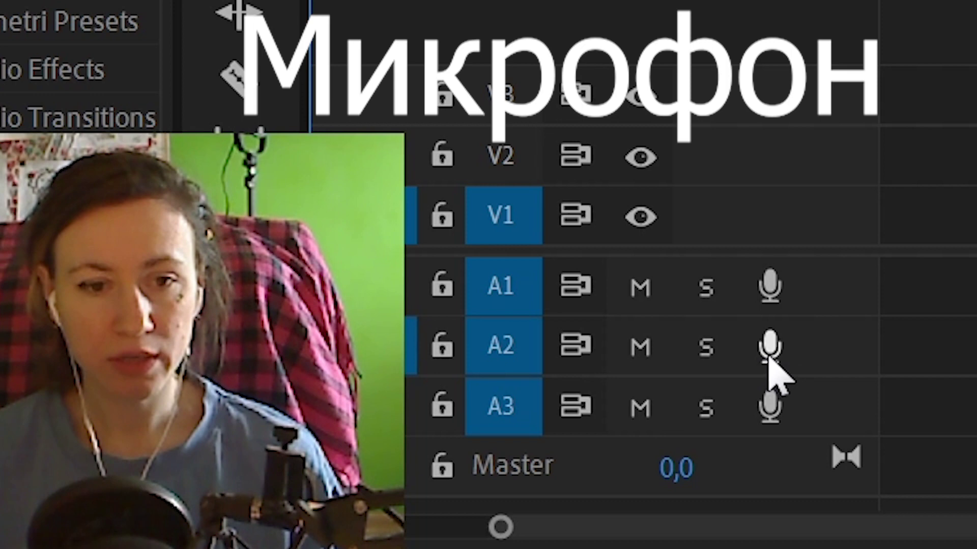
left_click(296, 436)
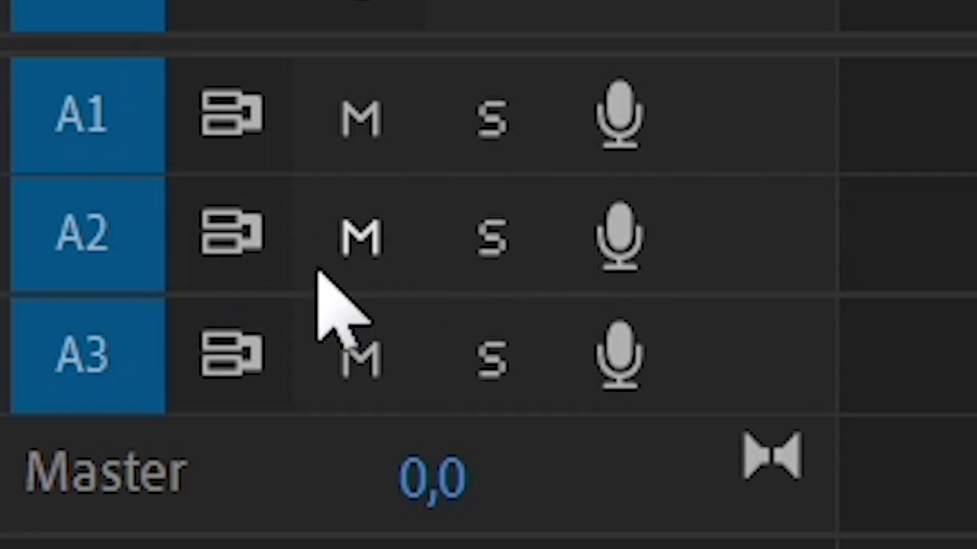
left_click(619, 246)
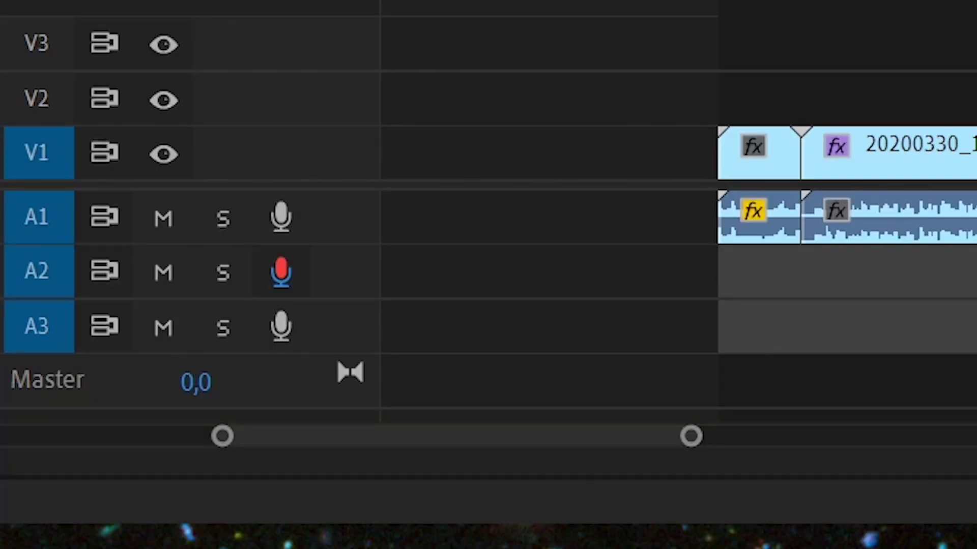
key("space")
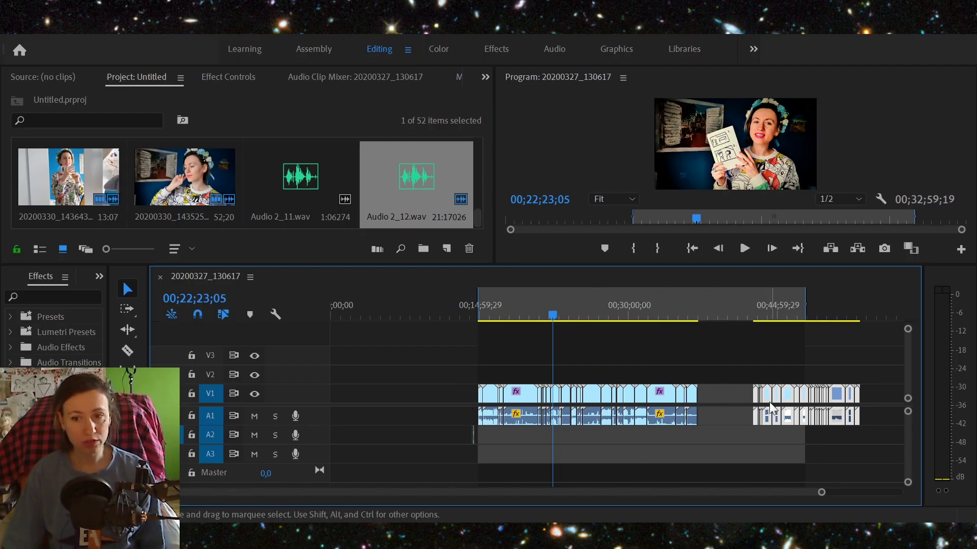
- Unlink the separate group of clips after the gap in the timeline and delete its audio from A1
left_click(758, 314)
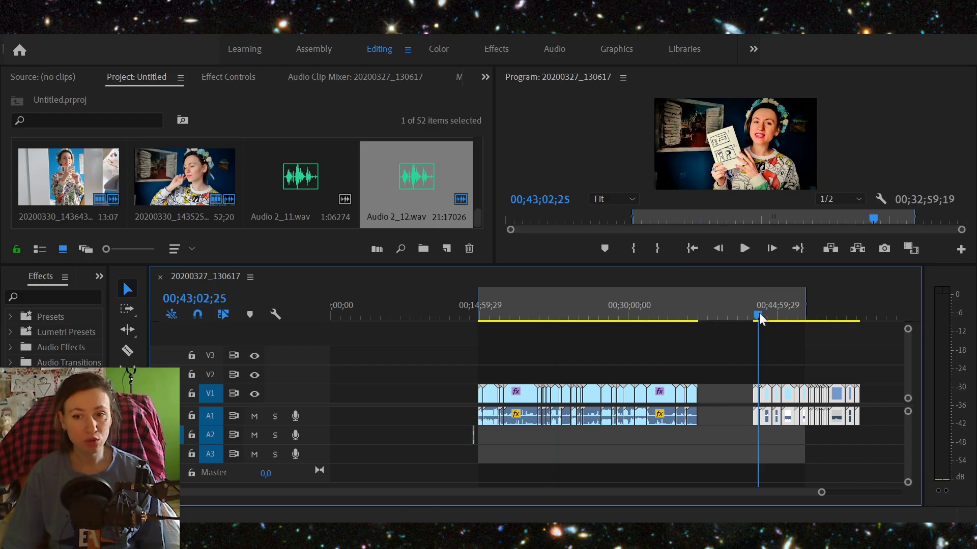
key("ctrl+a")
left_click_drag(65, 48, 616, 382)
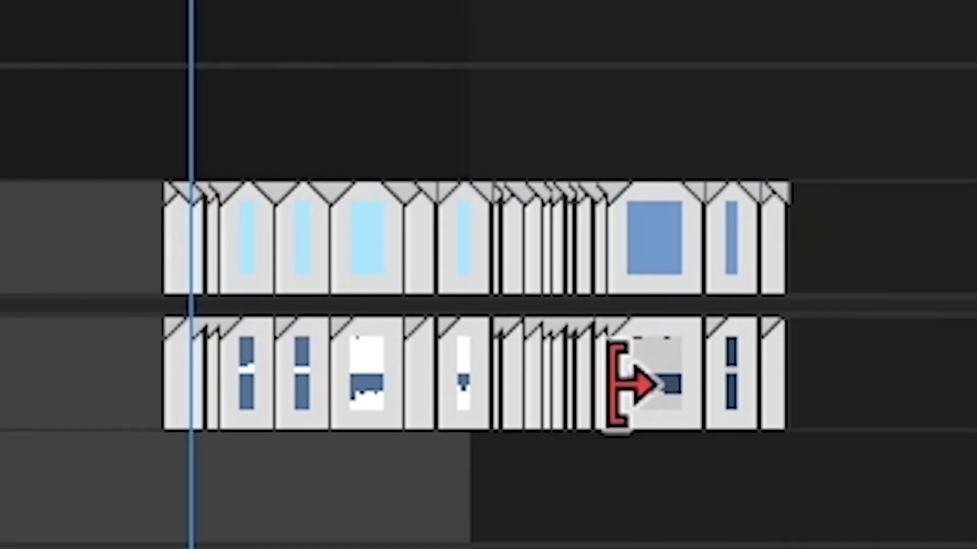
right_click(651, 247)
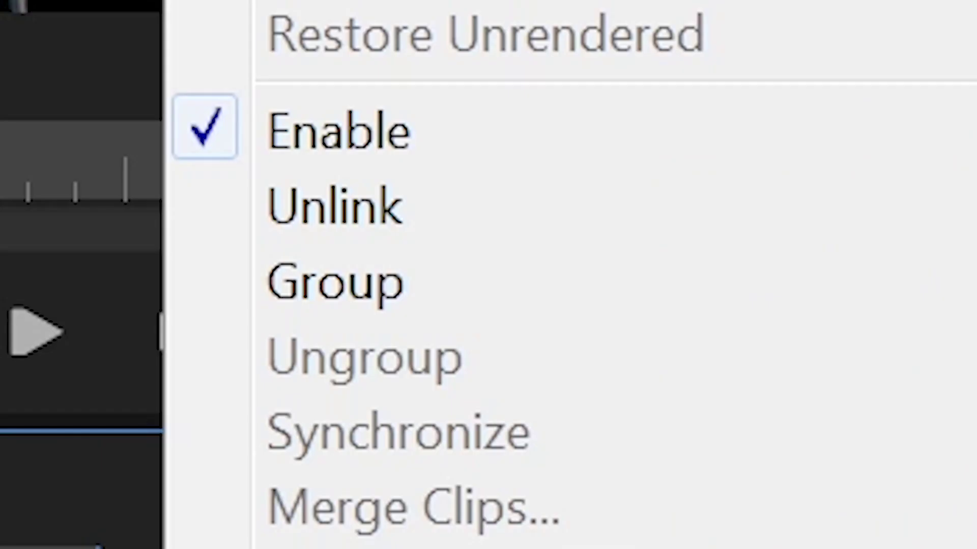
left_click(335, 207)
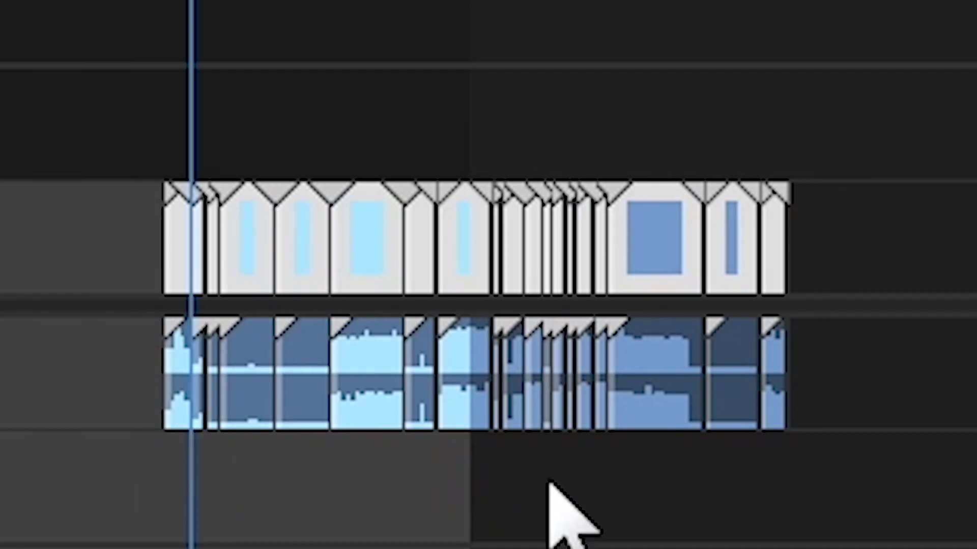
left_click_drag(880, 497, 25, 342)
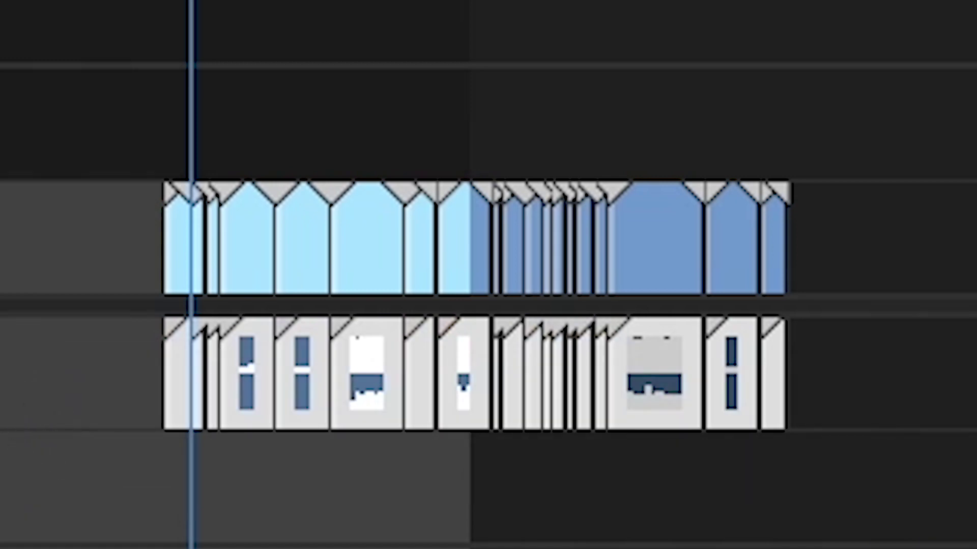
key("Delete")
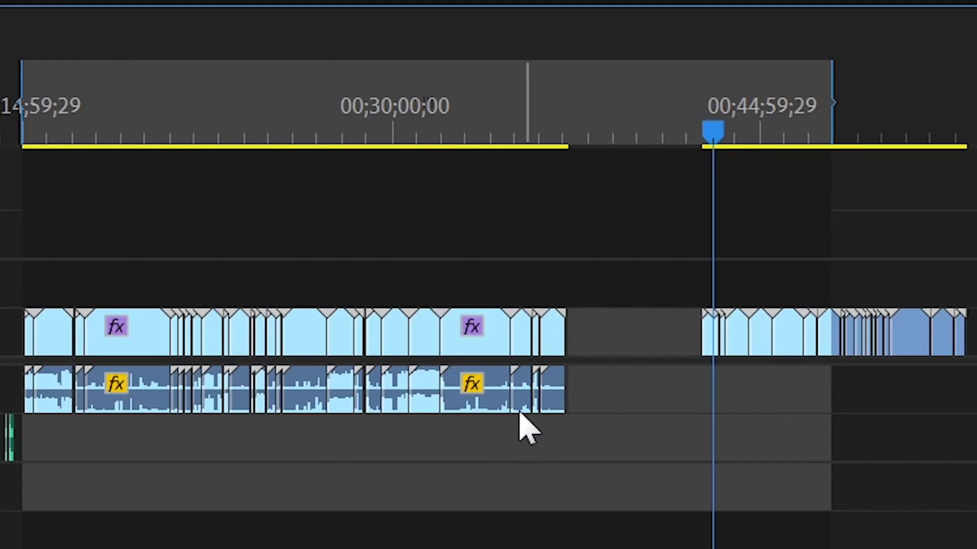
- Move the remaining video-only clips from after the gap onto track V2, overlapping the main footage
left_click_drag(927, 331, 458, 286)
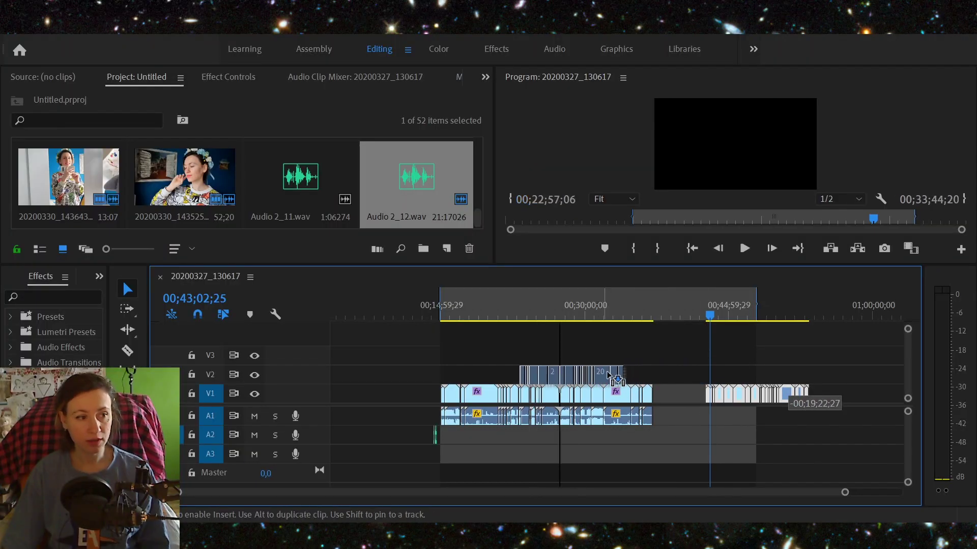
left_click_drag(609, 376, 595, 368)
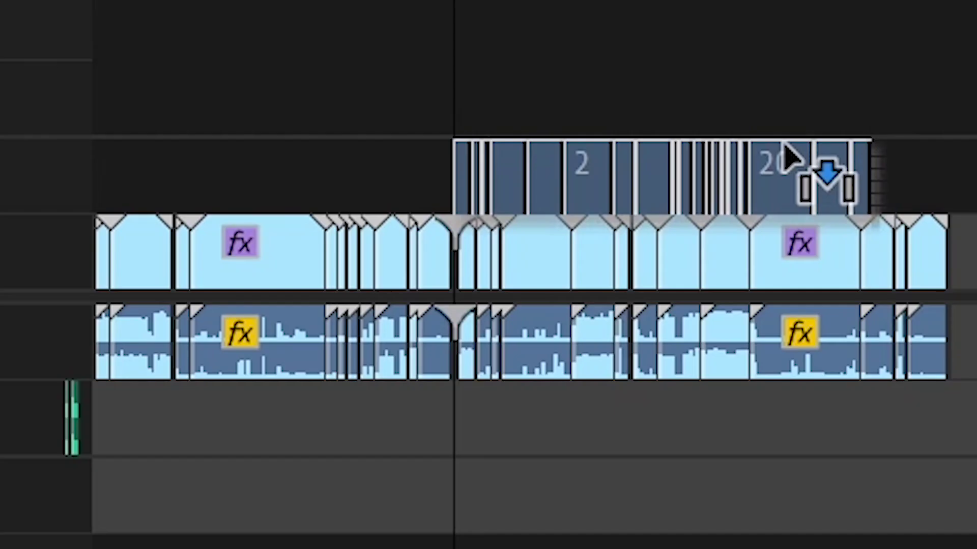
left_click_drag(787, 158, 798, 159)
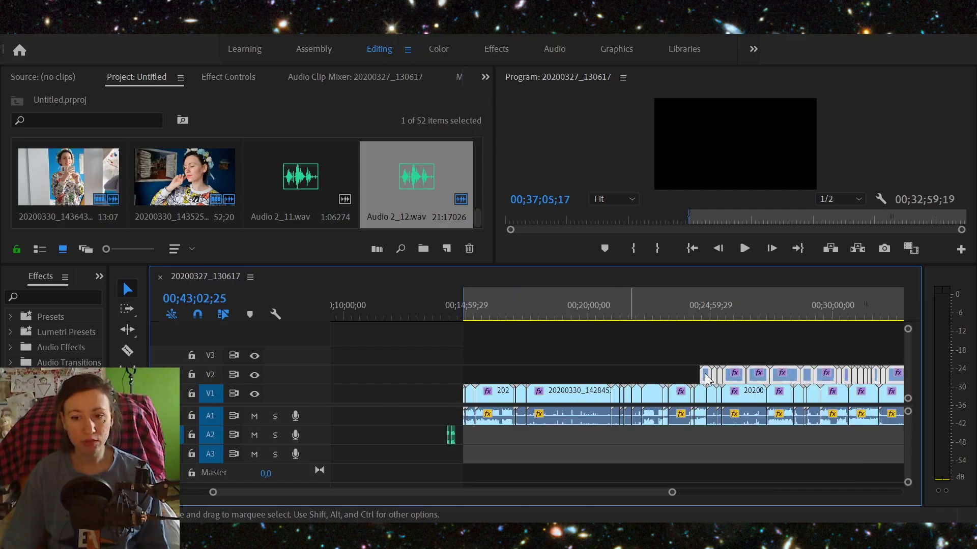
left_click_drag(707, 380, 577, 384)
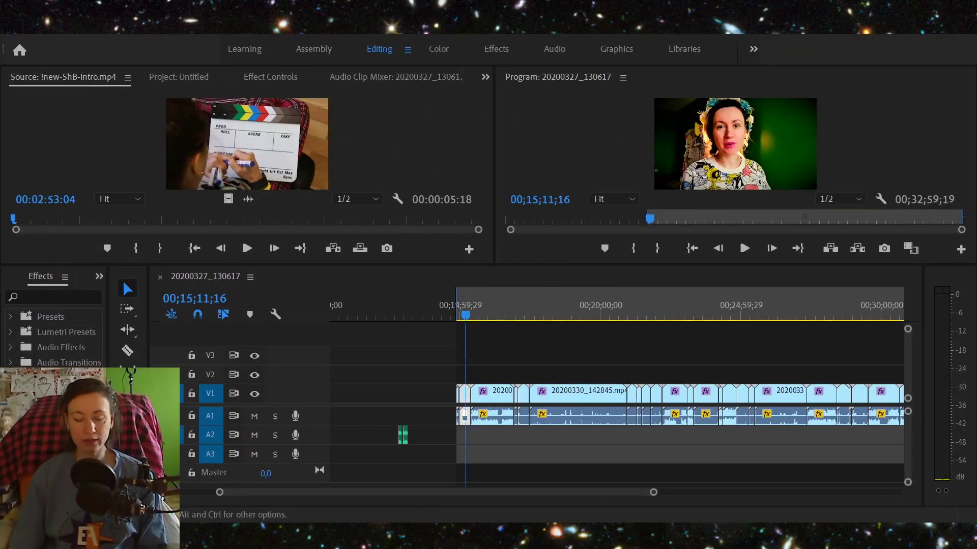
- Select the clip under the playhead at 00;15;11;16 and look through its Lumetri Color settings in the Color workspace
left_click(574, 374)
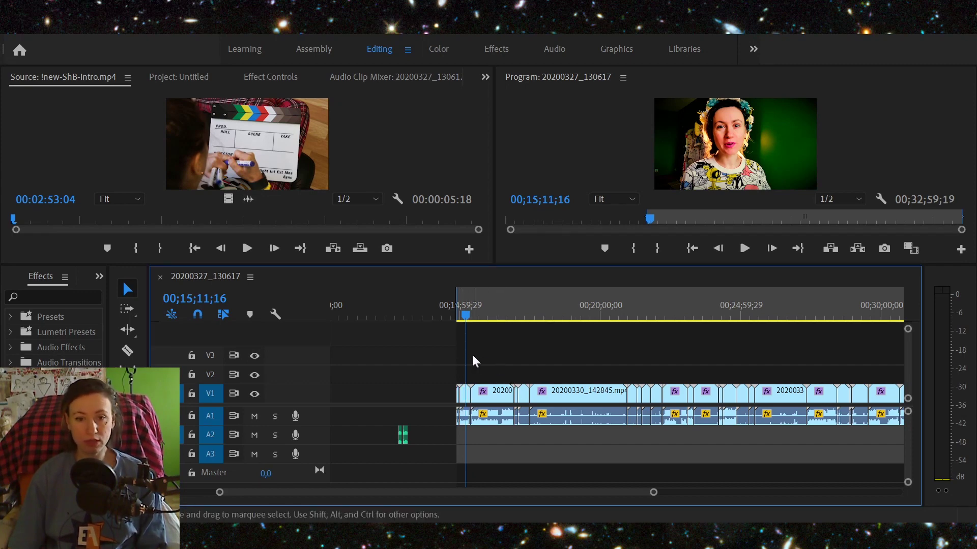
left_click_drag(473, 362, 661, 413)
left_click(567, 374)
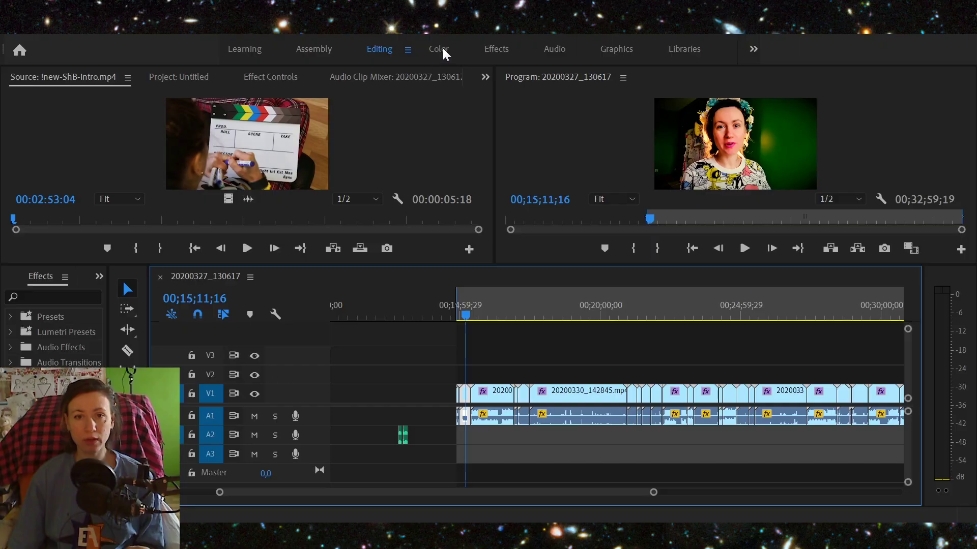
left_click(441, 50)
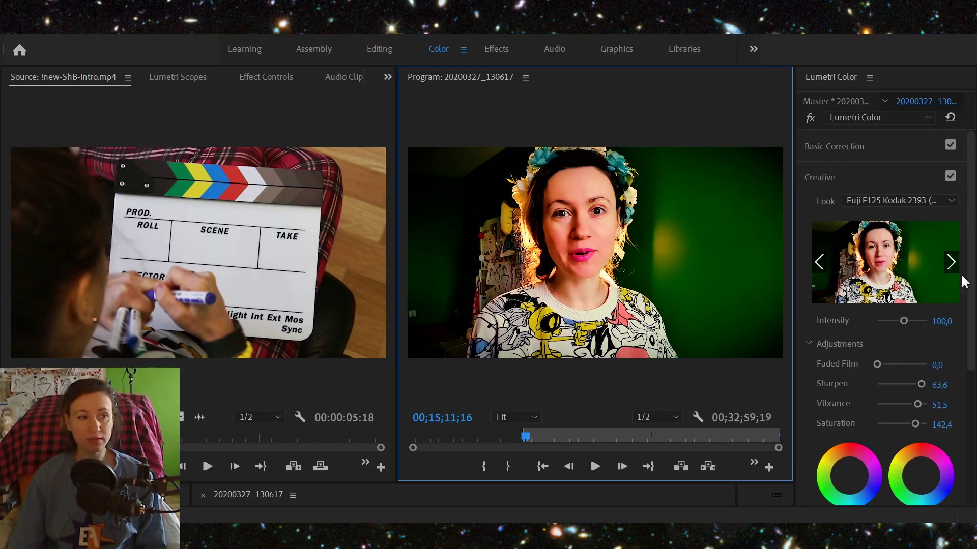
left_click(970, 211)
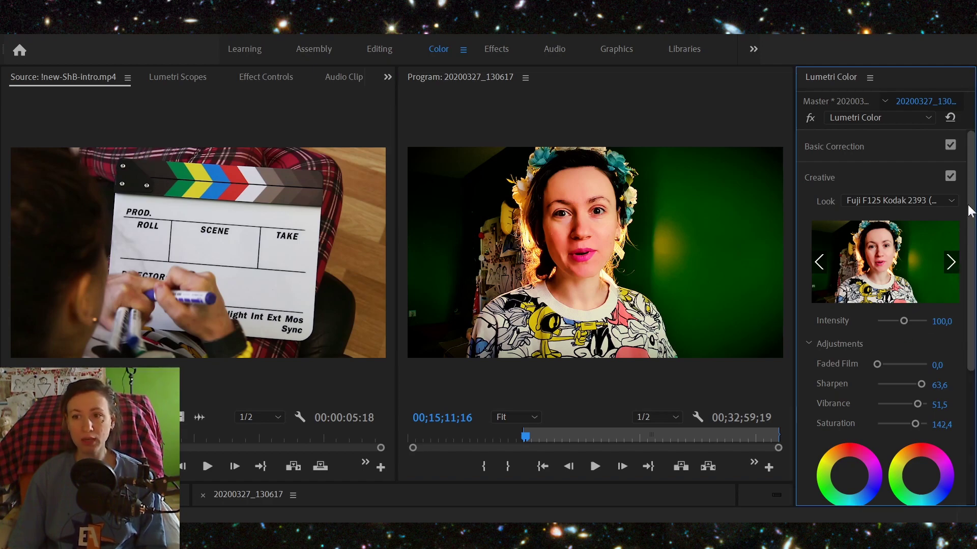
scroll(968, 202, "down", 5)
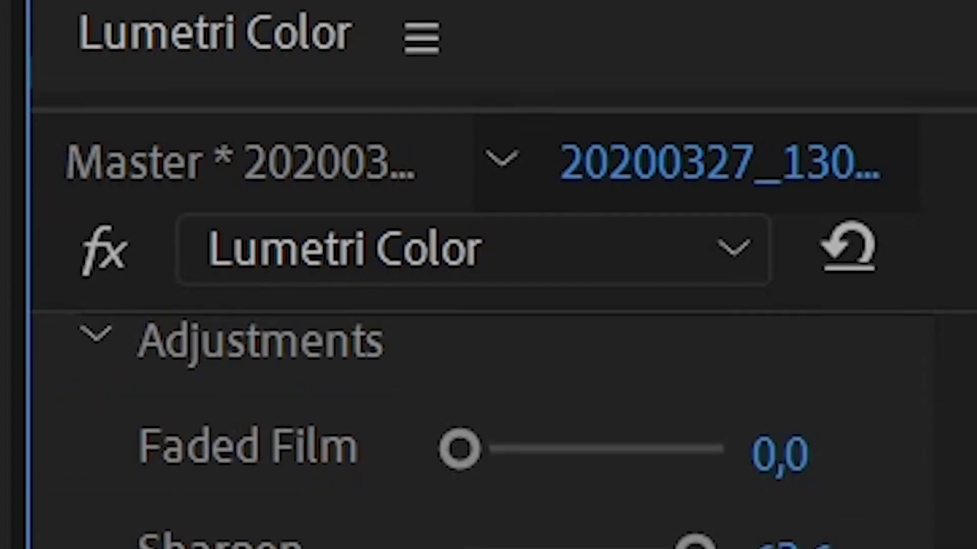
scroll(489, 407, "up", 5)
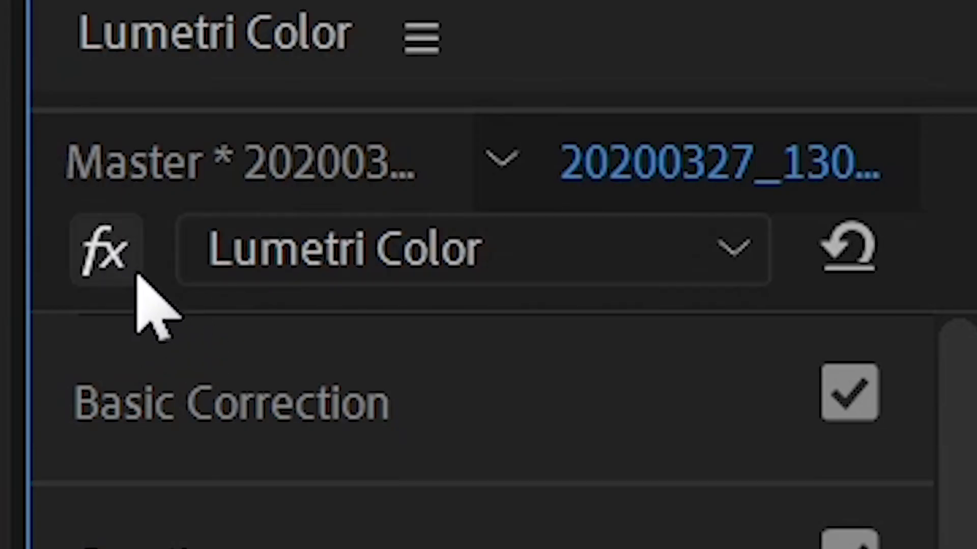
- Look through the clip's Lumetri Color effect options, the available Creative looks, and the adjustment and correction sections below them
left_click(733, 250)
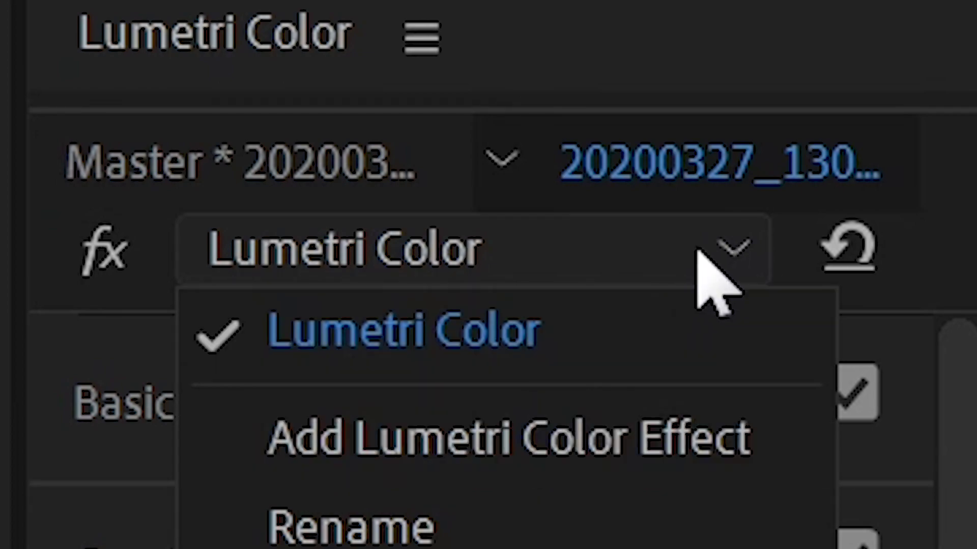
left_click(735, 250)
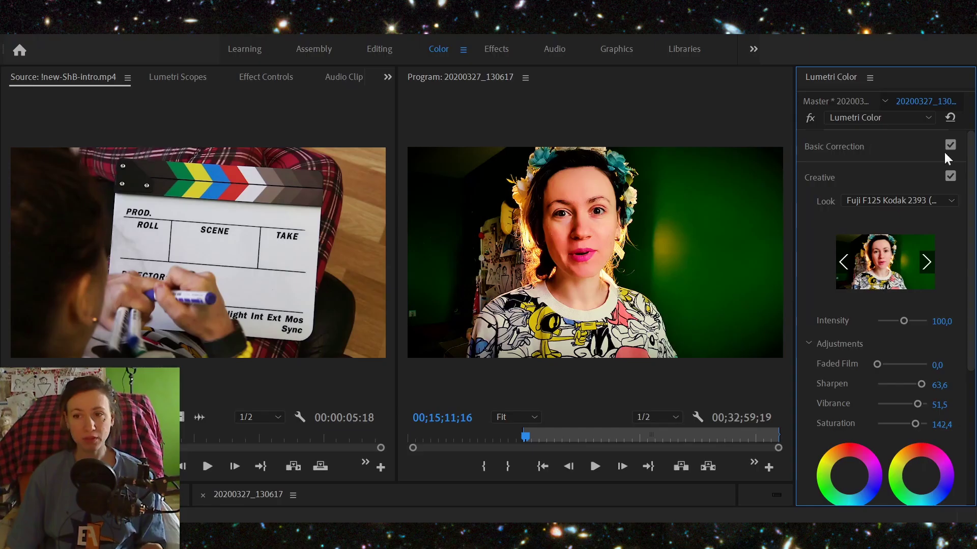
left_click(906, 200)
left_click_drag(959, 246, 953, 230)
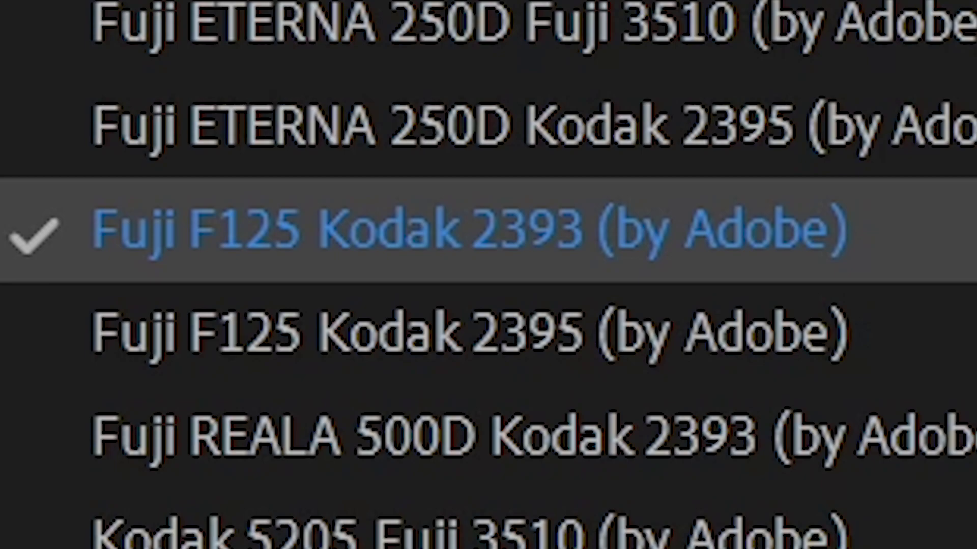
left_click(956, 230)
scroll(885, 305, "down", 2)
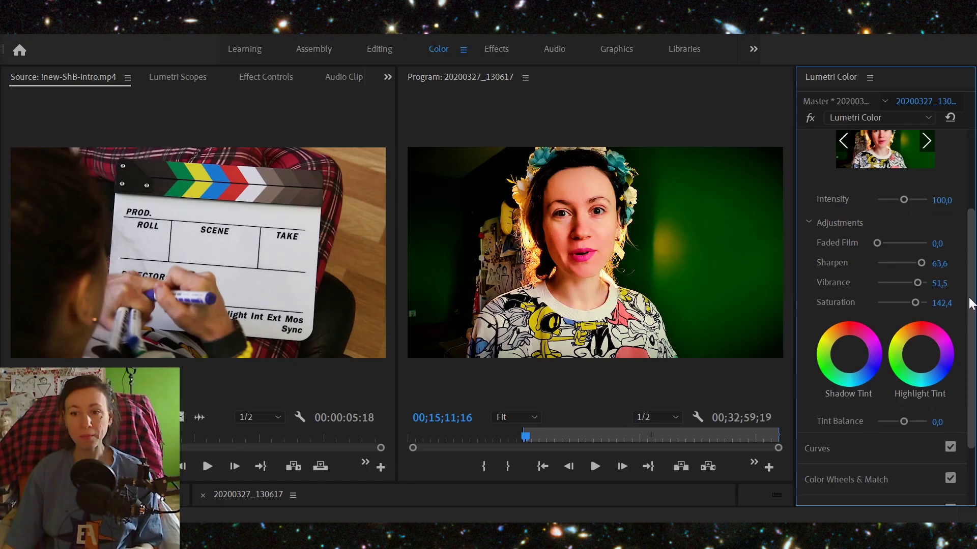
scroll(969, 359, "down", 1)
scroll(969, 359, "down", 2)
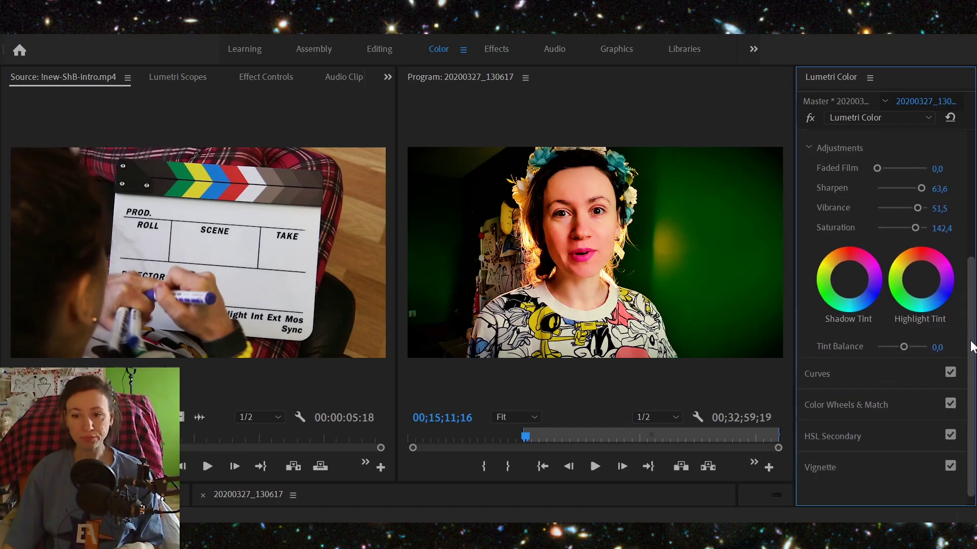
scroll(971, 343, "down", 1)
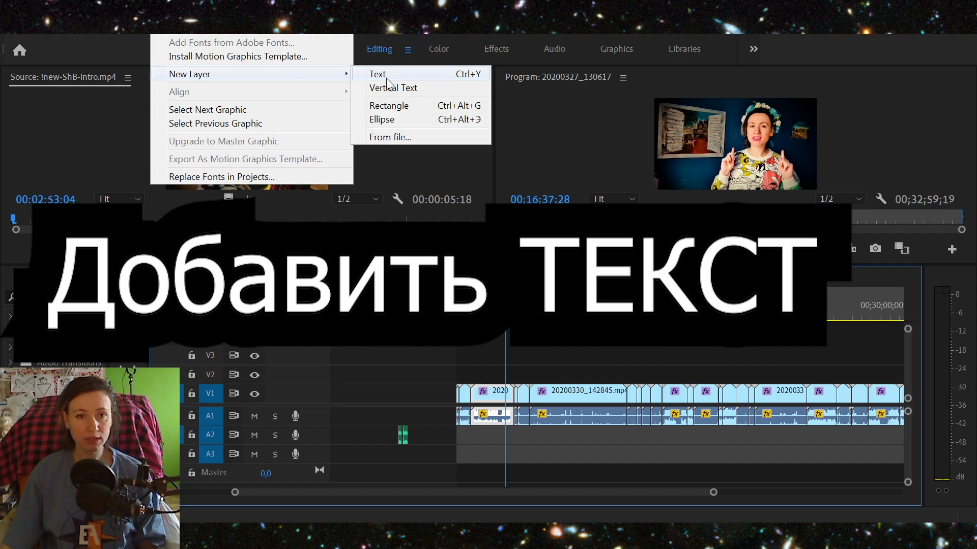
- Add a new text layer at 00;16;37;28 and replace its placeholder text with "Школа Блоггера"
left_click(481, 79)
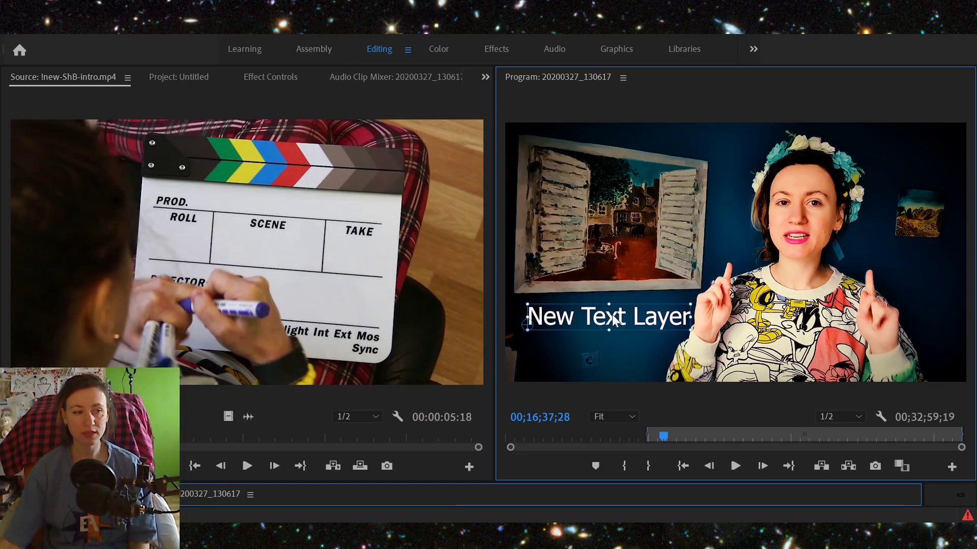
double_click(621, 322)
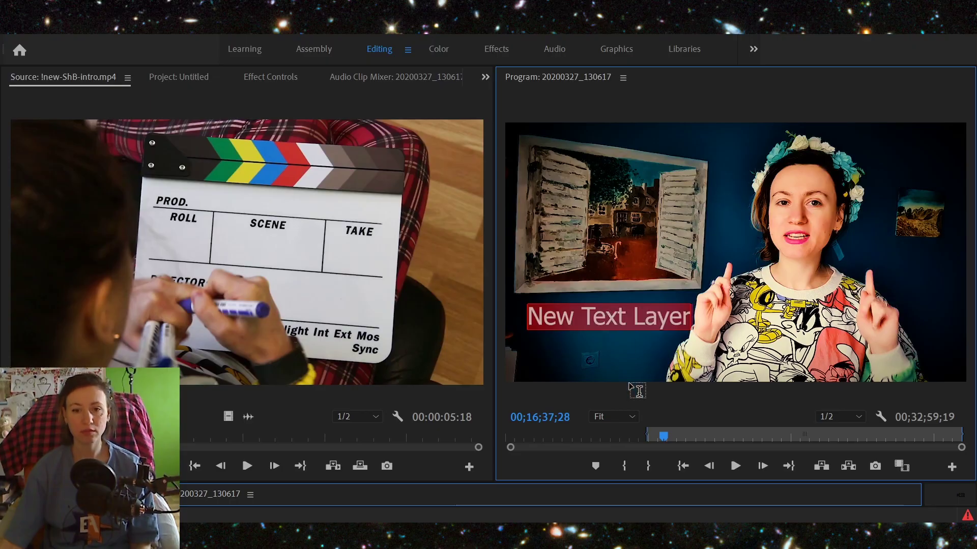
type("Школа Блоггера")
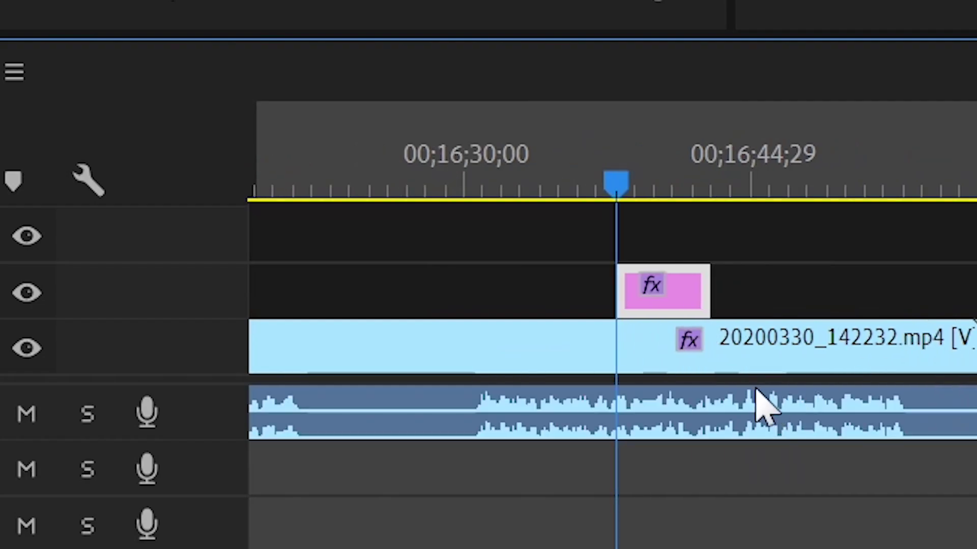
- Select the "Школа Блоггера" title clip on track V2 above the main footage
scroll(758, 403, "up", 2)
scroll(386, 273, "up", 2)
left_click(789, 349)
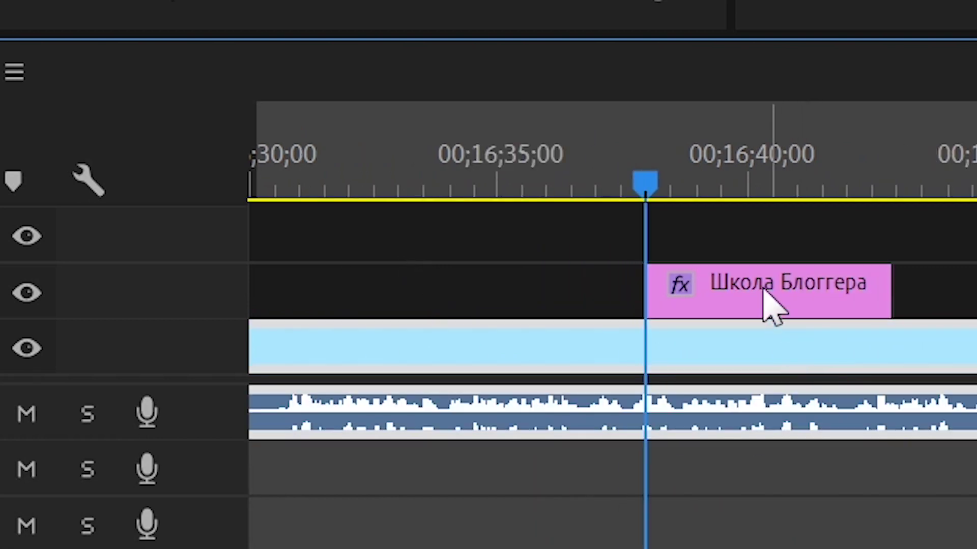
left_click(763, 295)
left_click(900, 338)
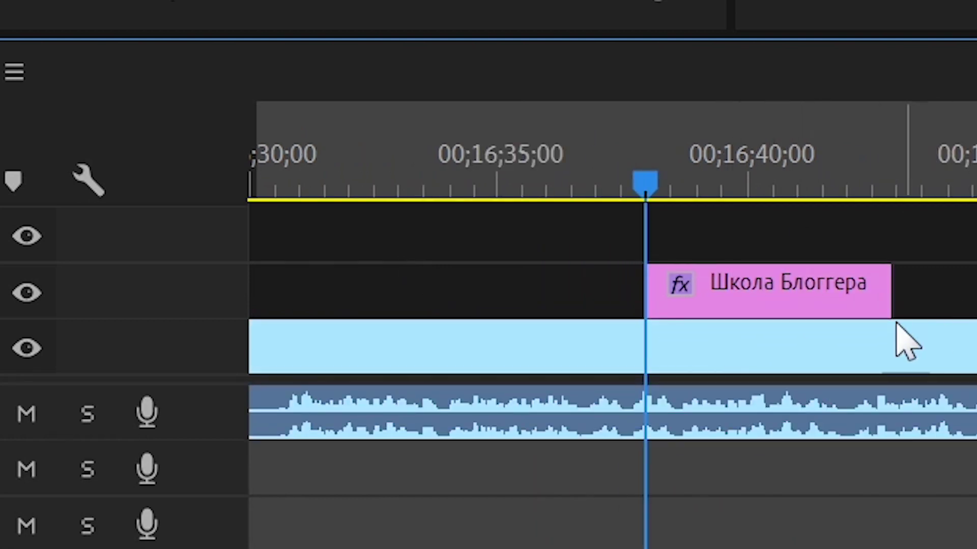
left_click(763, 301)
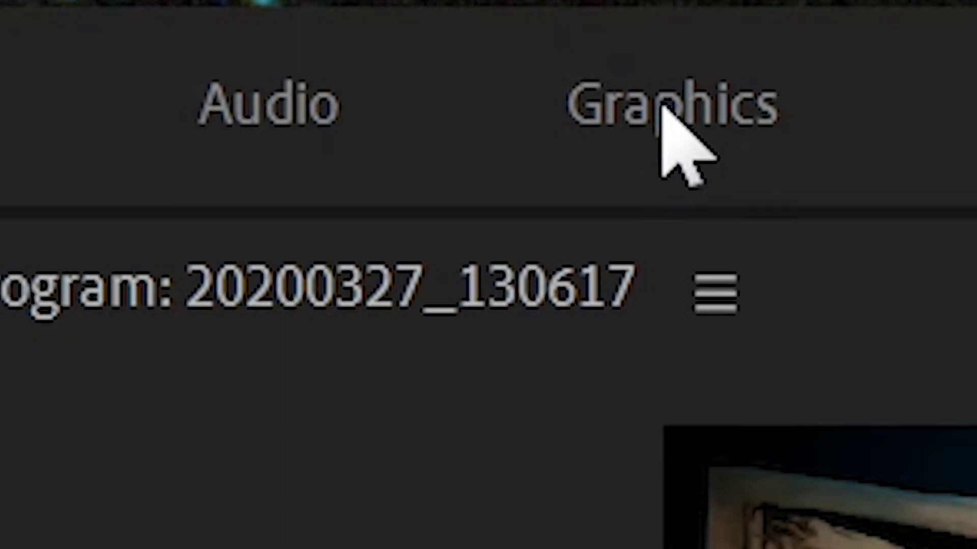
- Open the title's text layer for editing in the Graphics workspace and look through its alignment and text properties
left_click(661, 107)
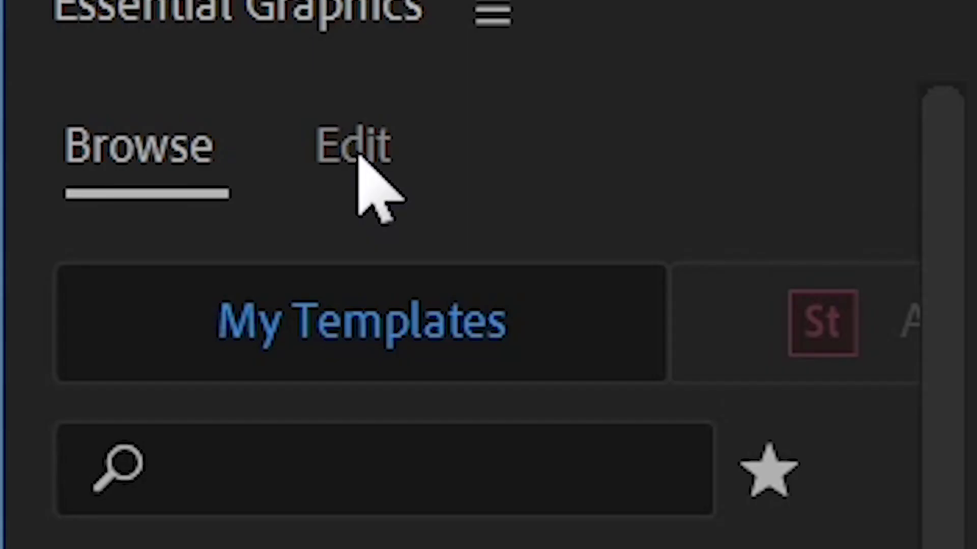
left_click(357, 155)
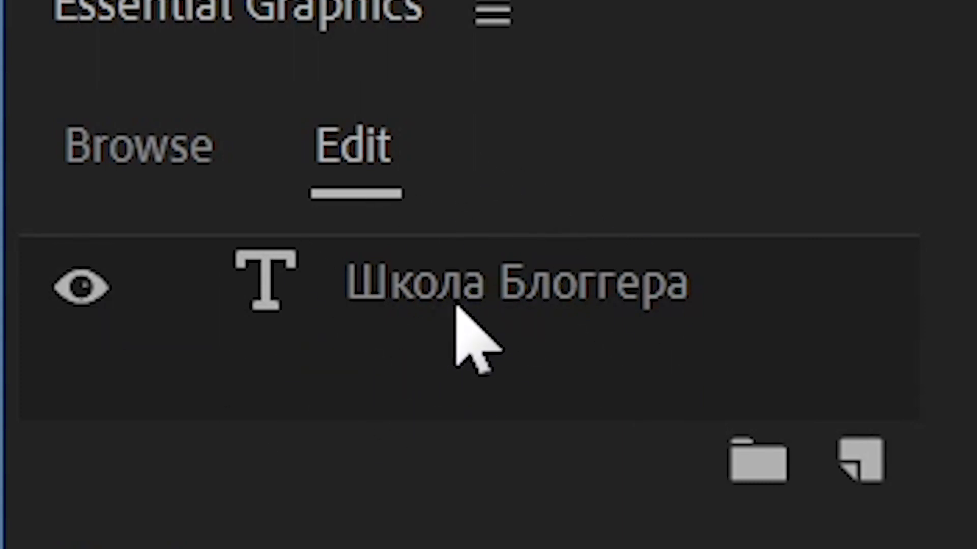
left_click(464, 277)
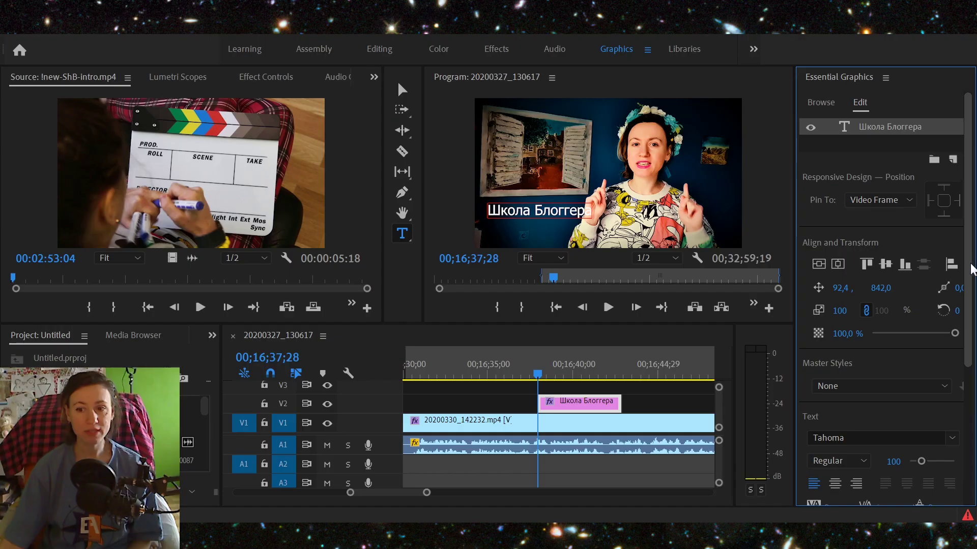
scroll(885, 306, "down", 5)
scroll(885, 305, "up", 5)
scroll(885, 306, "down", 2)
scroll(885, 330, "down", 3)
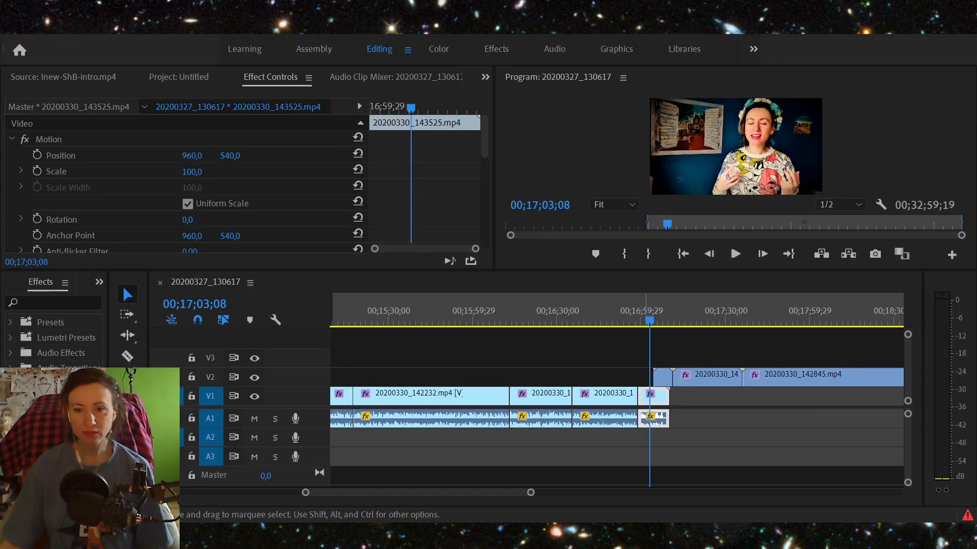
- Place the playhead at 00;16;57;00 and browse the Video Transitions effects, expanding the 3D Motion group
left_click(632, 313)
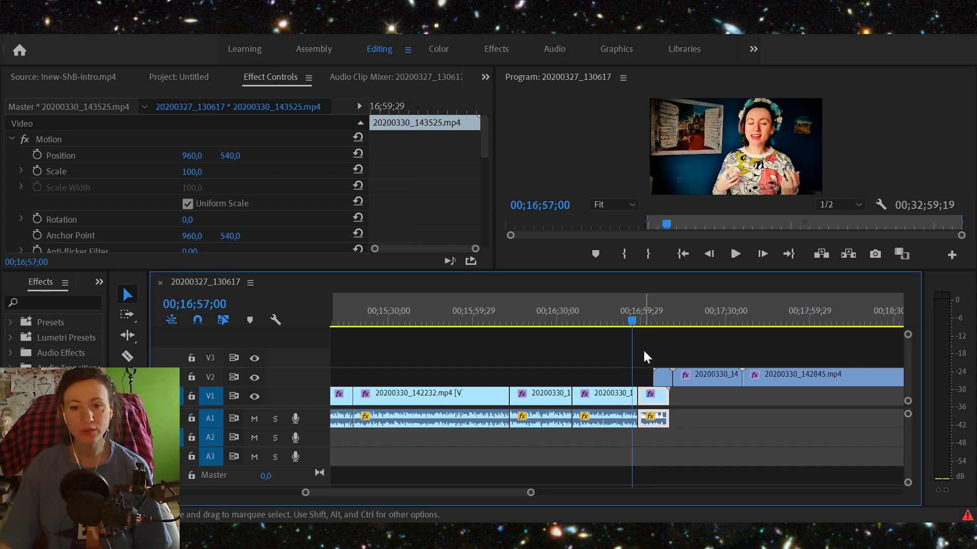
scroll(648, 393, "up", 4)
scroll(648, 392, "up", 3)
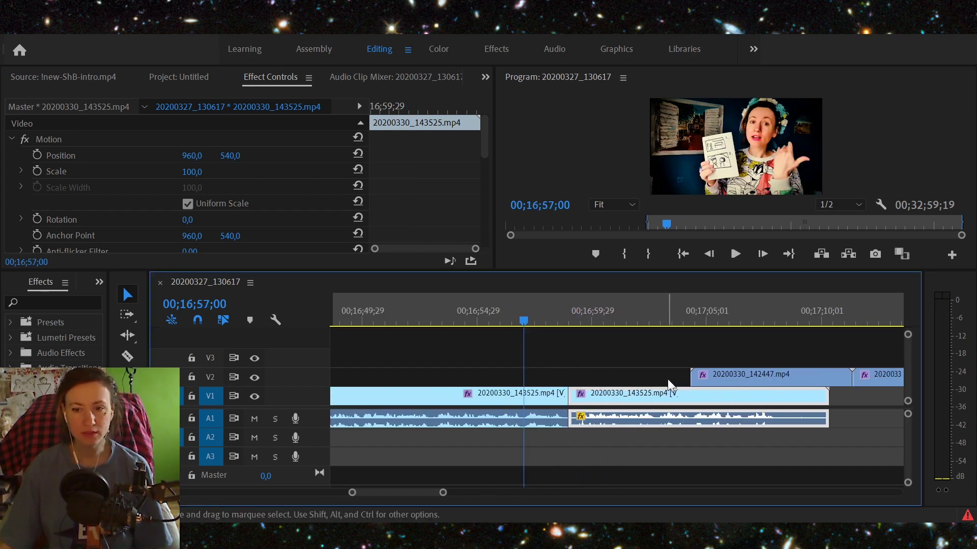
left_click(41, 286)
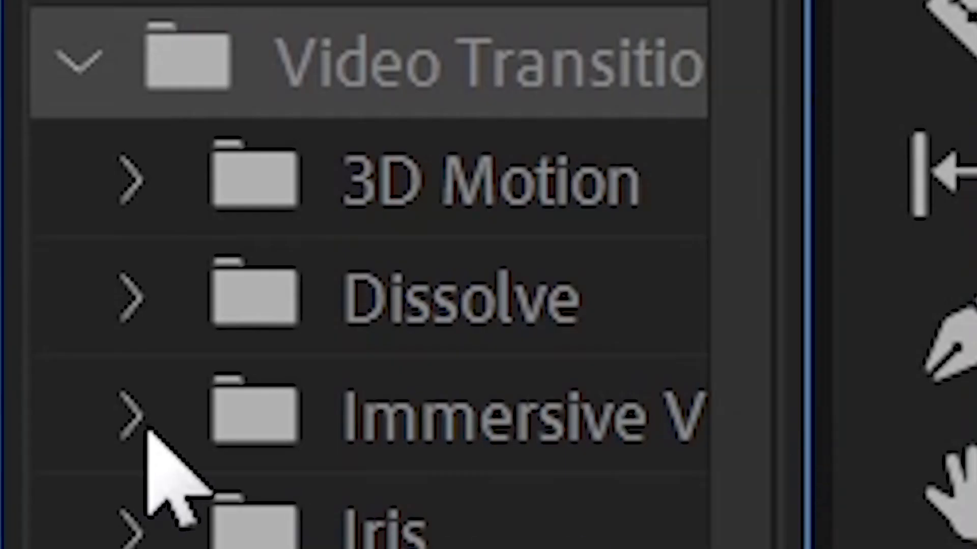
left_click(19, 379)
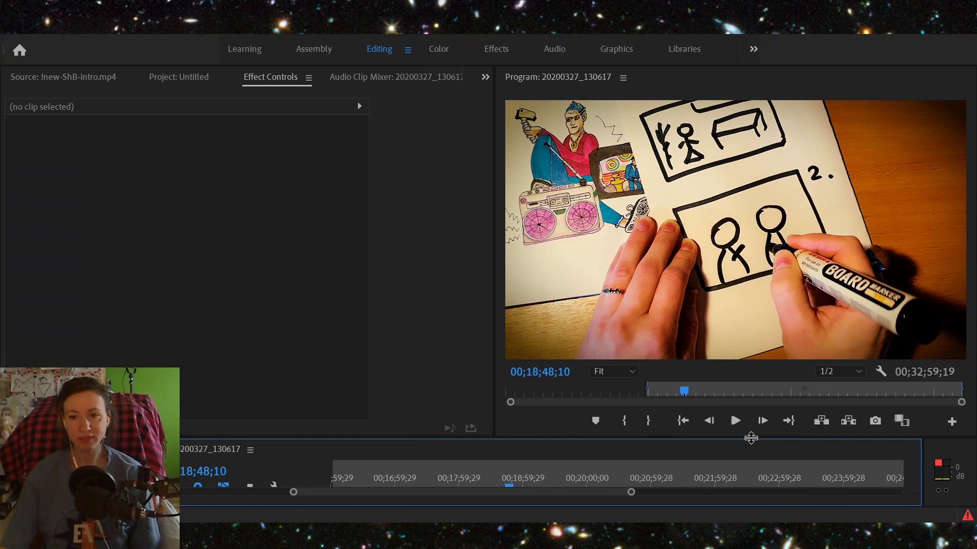
- Enlarge the timeline area and set the speed of the first 20200330_142845.mp4 clip on V2 to 1000%
left_click_drag(750, 438, 750, 280)
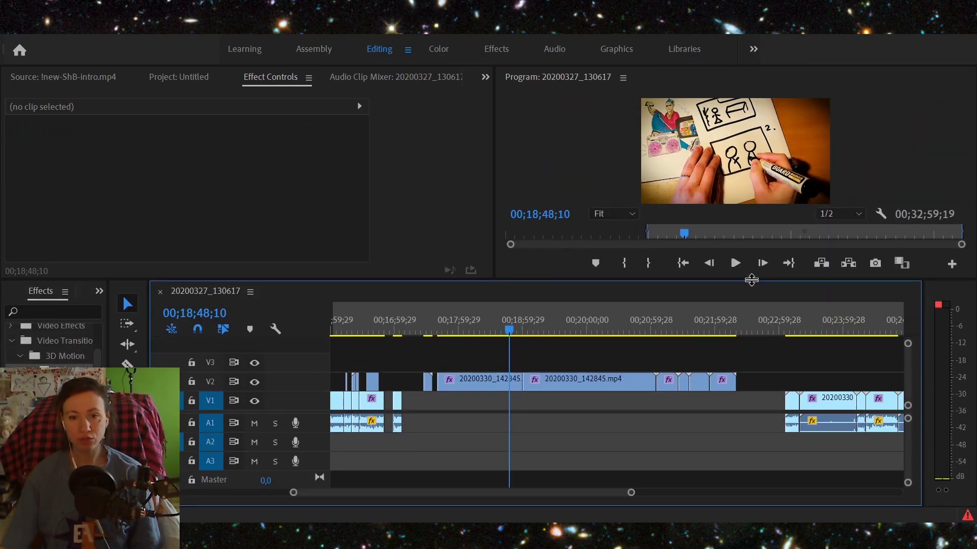
left_click(478, 393)
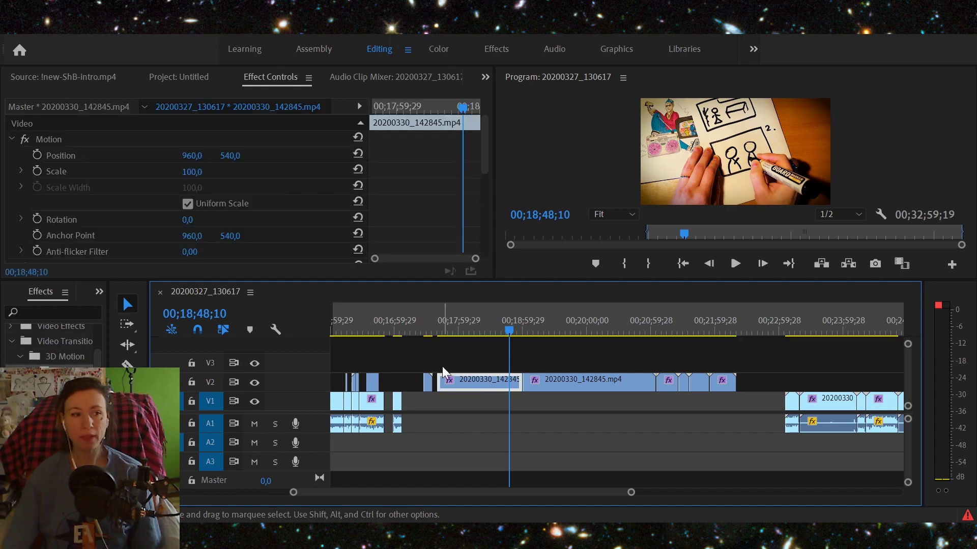
scroll(458, 401, "up", 5)
scroll(516, 416, "up", 2)
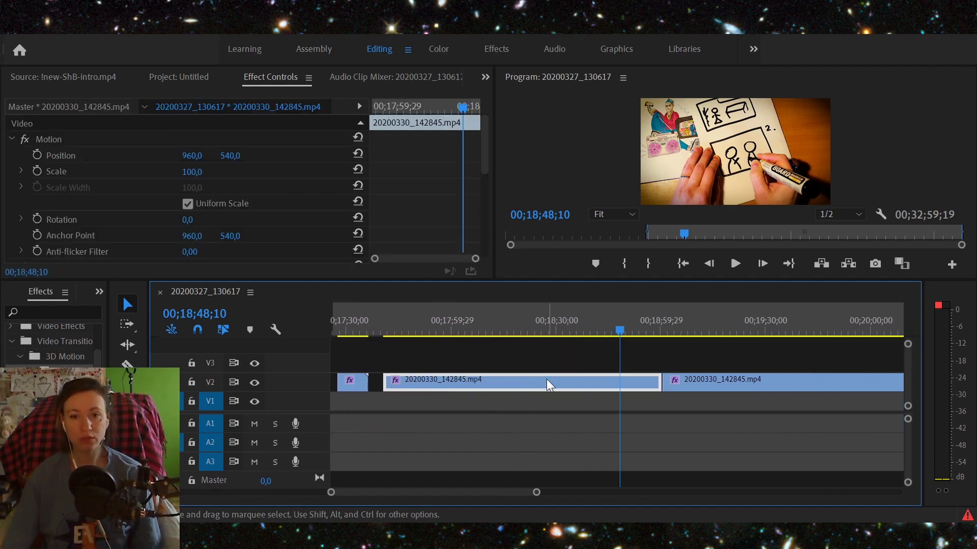
right_click(547, 386)
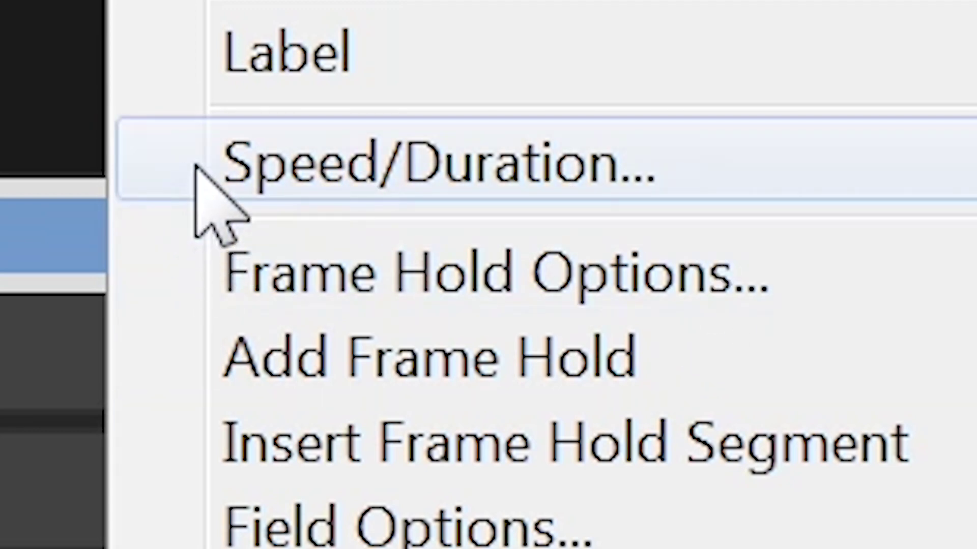
left_click(612, 175)
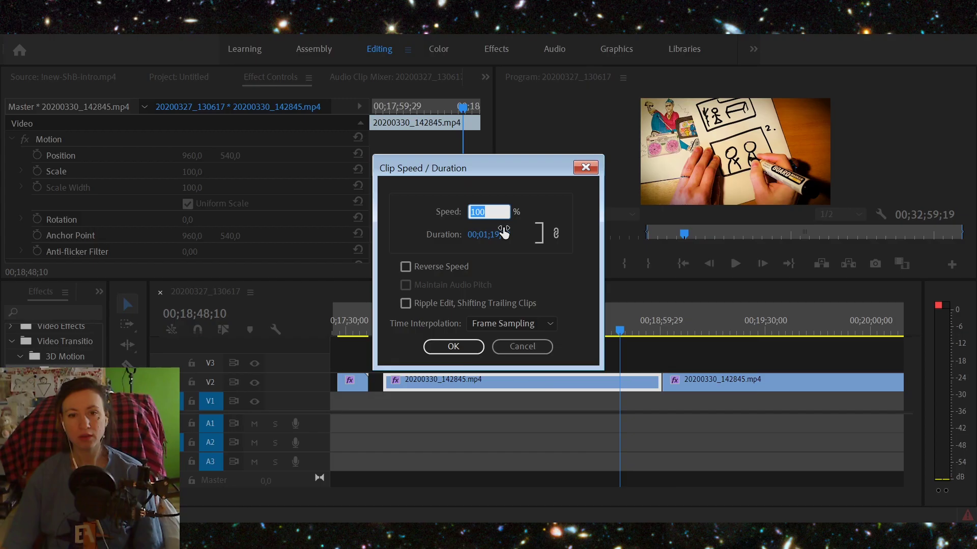
left_click_drag(537, 164, 697, 224)
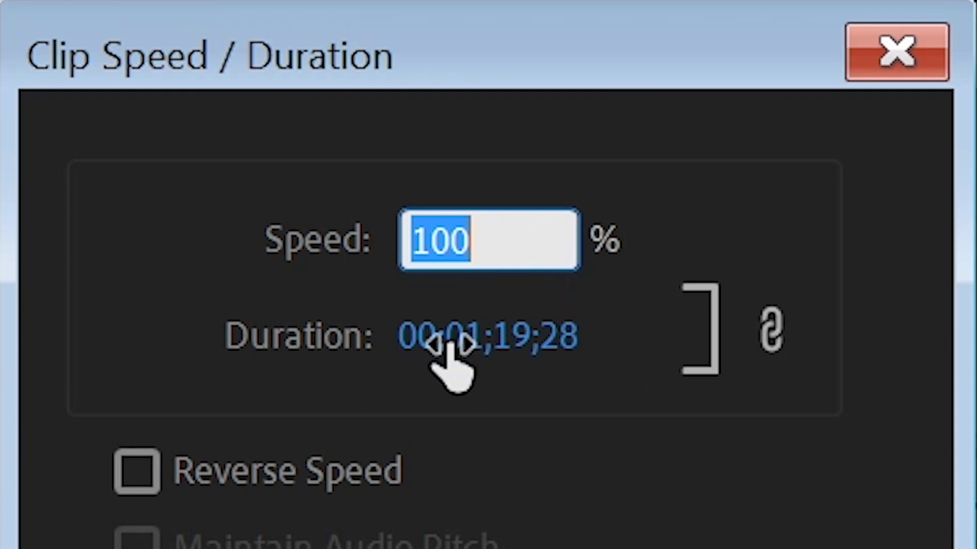
type("1000")
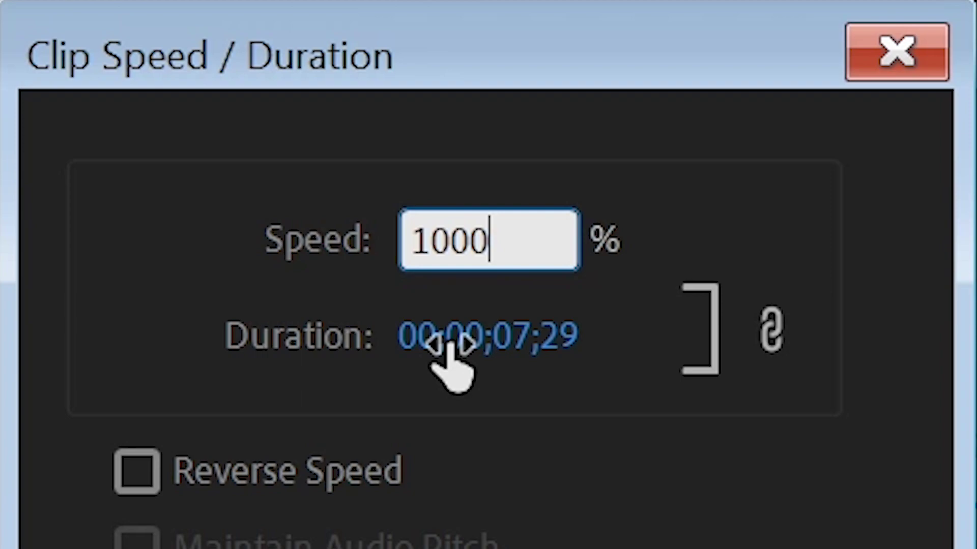
left_click(642, 546)
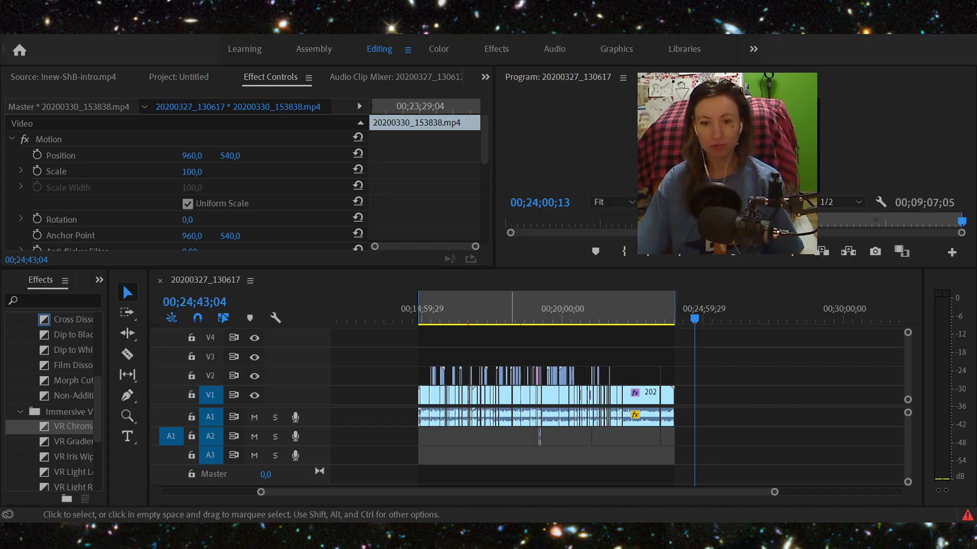
- Move the playhead to 00;18;42;10 and review the overlays, transitions and audio along the whole edited sequence
left_click(526, 310)
scroll(575, 346, "up", 6)
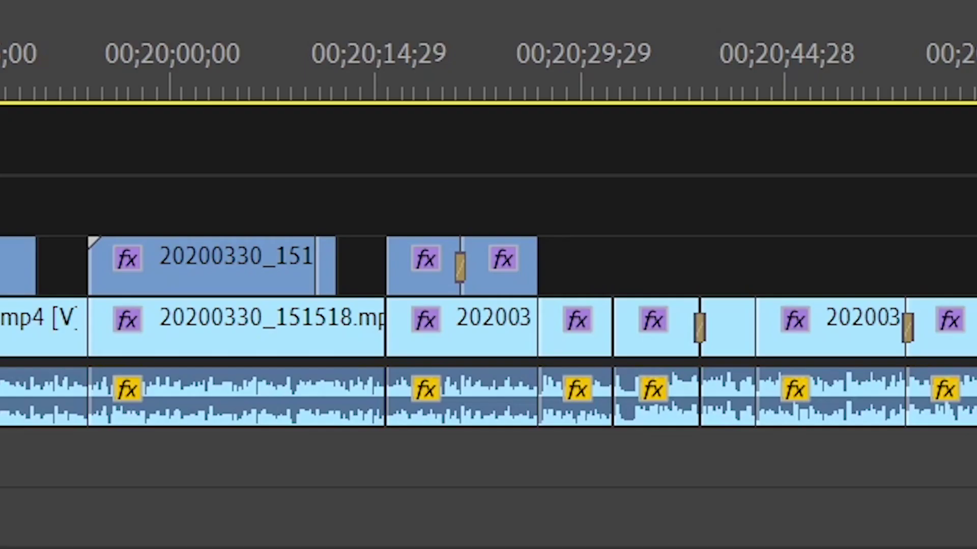
scroll(560, 407, "up", 10)
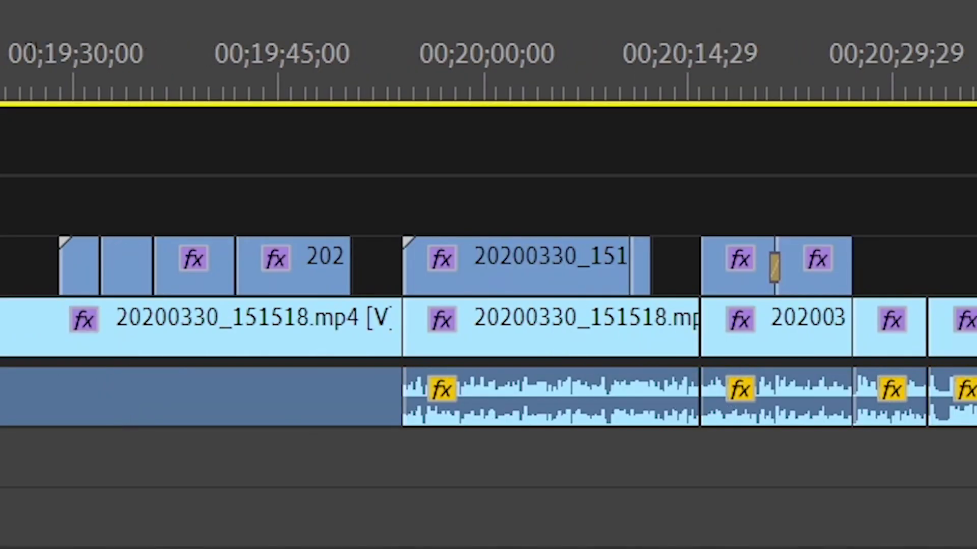
scroll(559, 407, "up", 3)
scroll(559, 407, "down", 6)
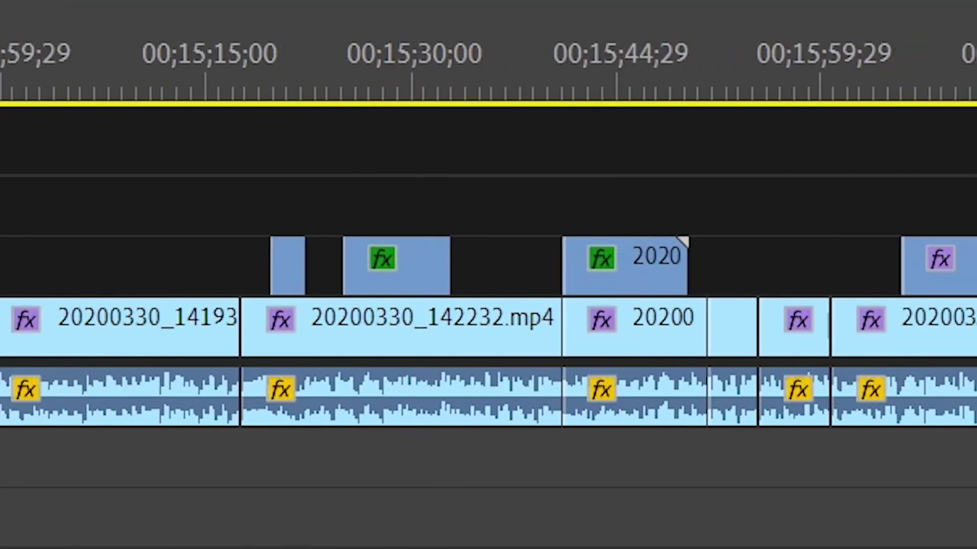
scroll(488, 235, "down", 5)
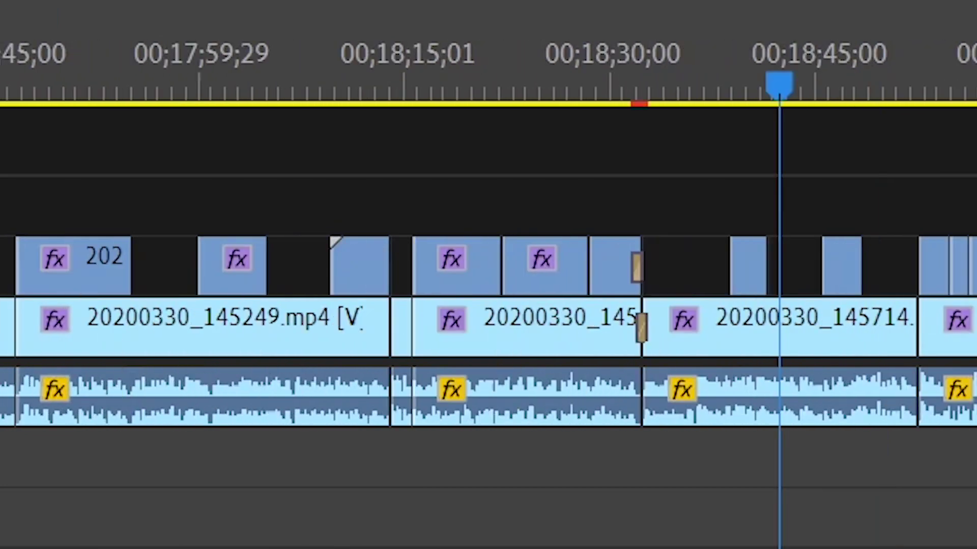
scroll(489, 325, "down", 7)
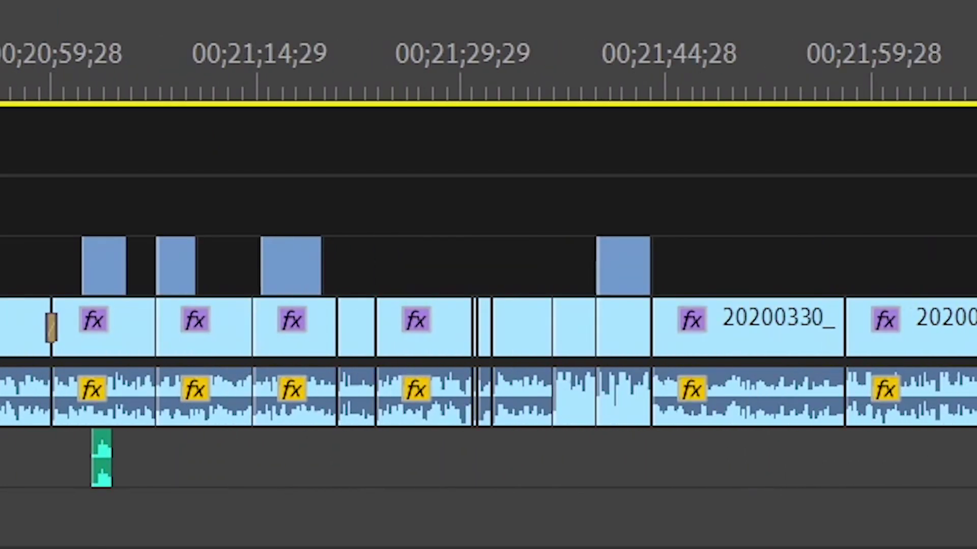
scroll(488, 326, "down", 2)
scroll(488, 326, "up", 6)
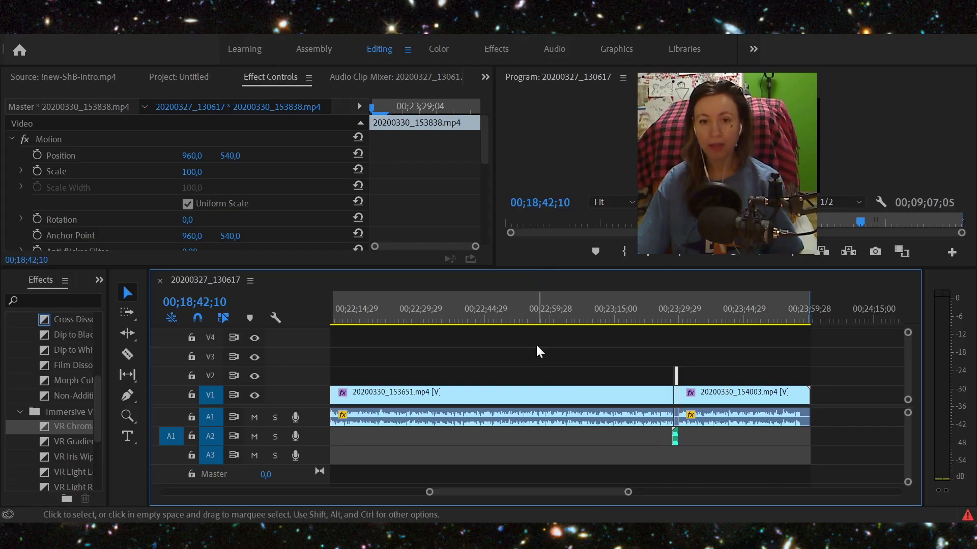
scroll(646, 152, "down", 4)
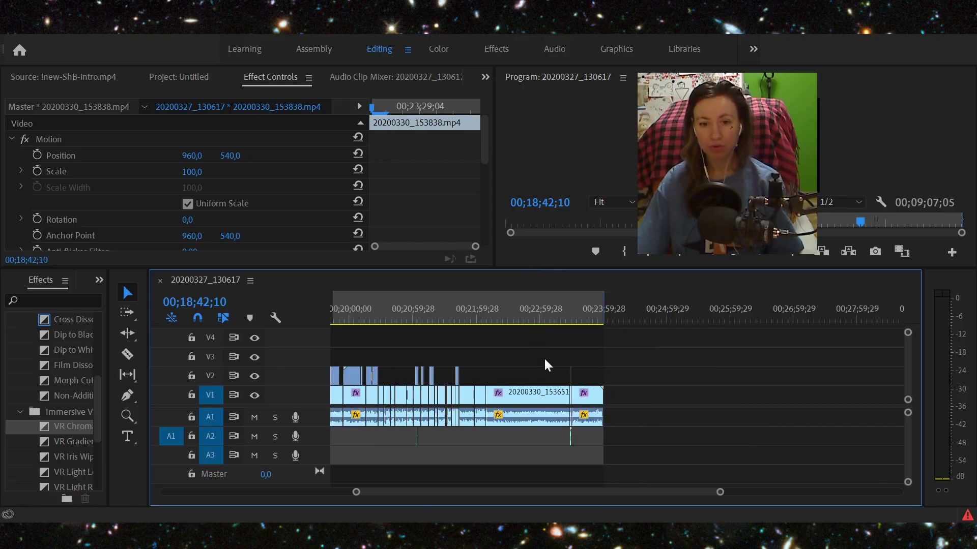
- Mark the export range on the time ruler, with the In point at the sequence's start and the Out point at the last clip's end
scroll(570, 492, "up", 3)
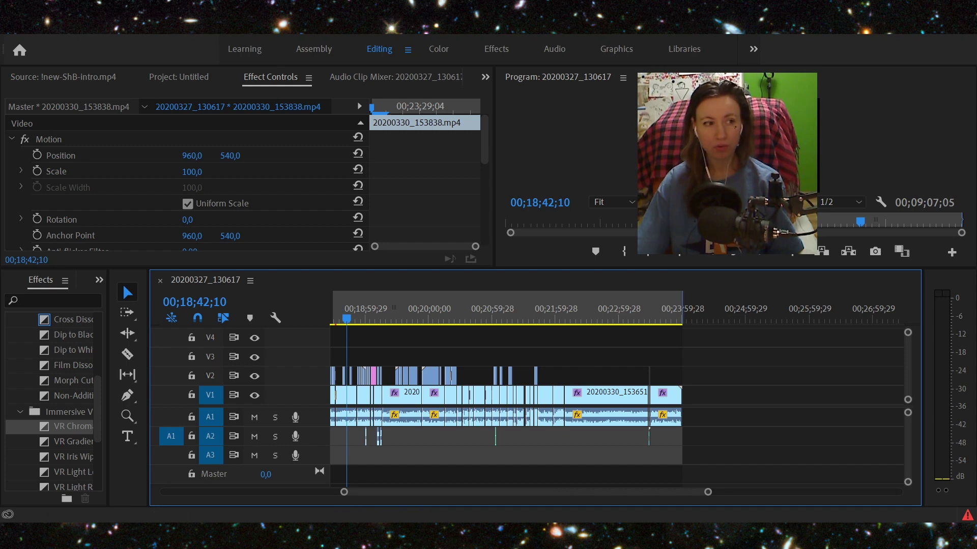
scroll(499, 492, "down", 3)
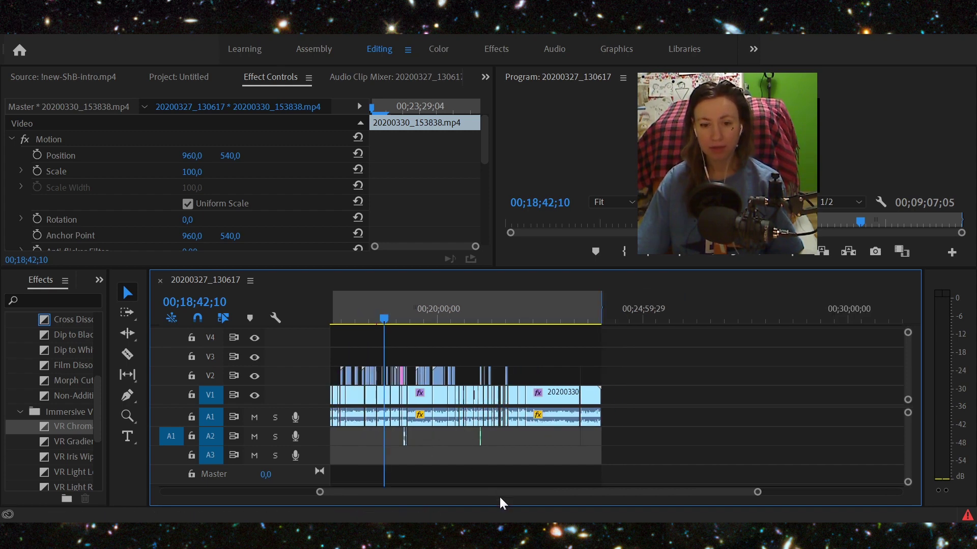
scroll(456, 490, "up", 3)
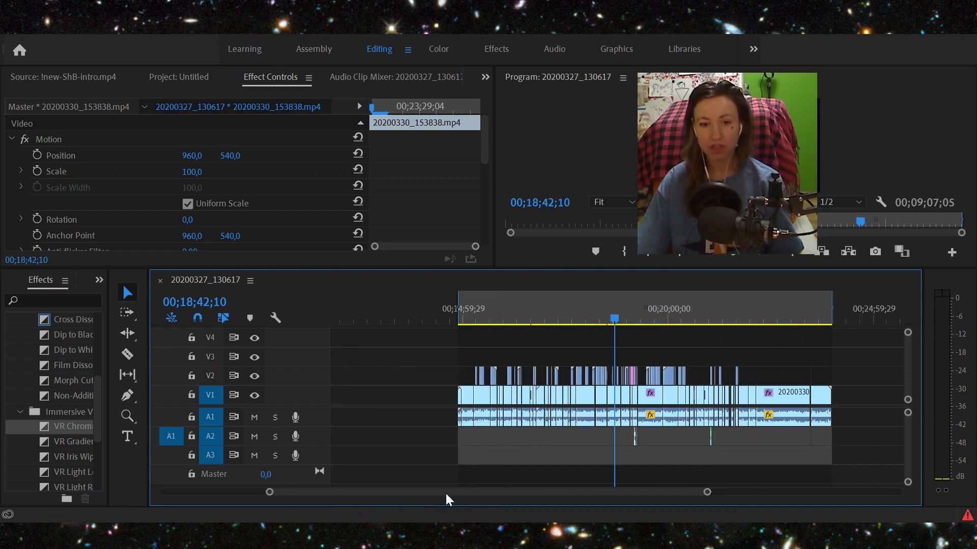
scroll(449, 493, "down", 1)
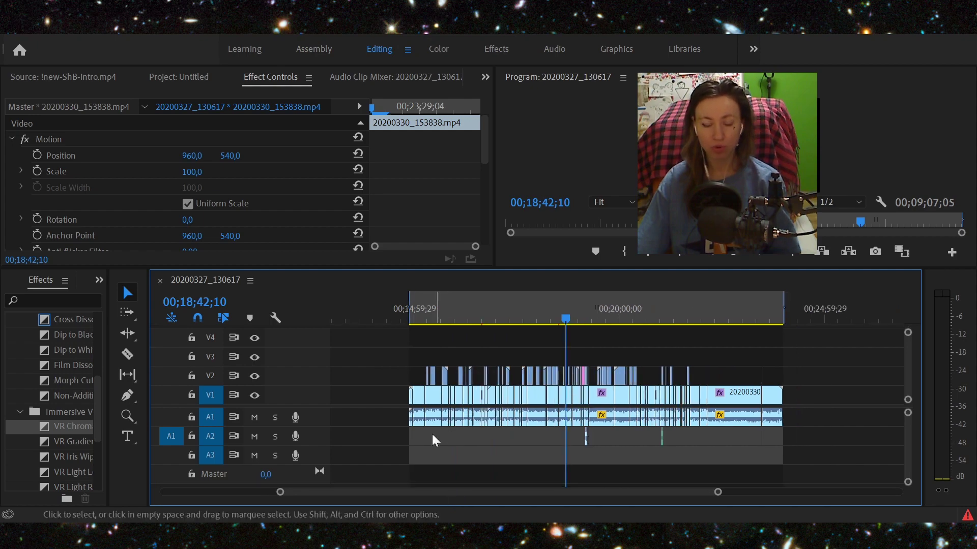
right_click(415, 313)
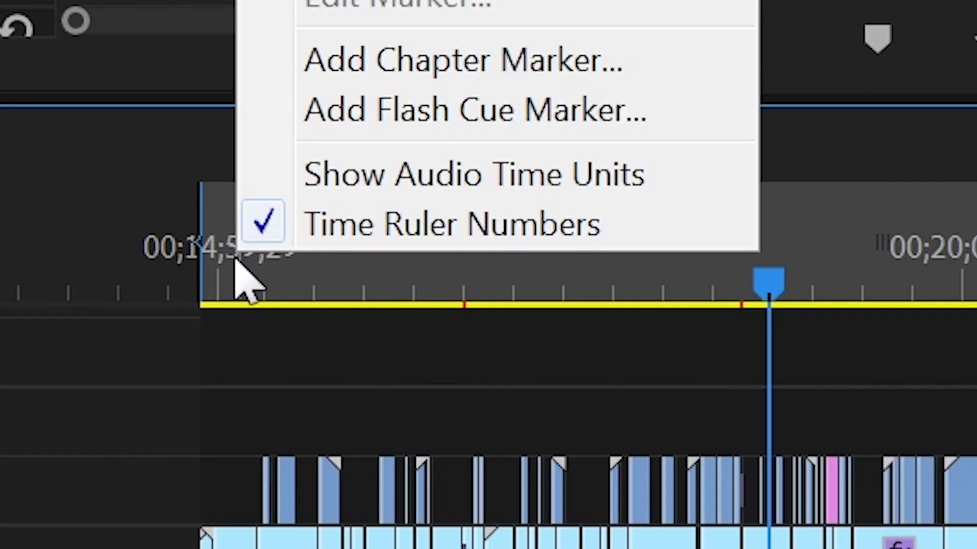
right_click(220, 273)
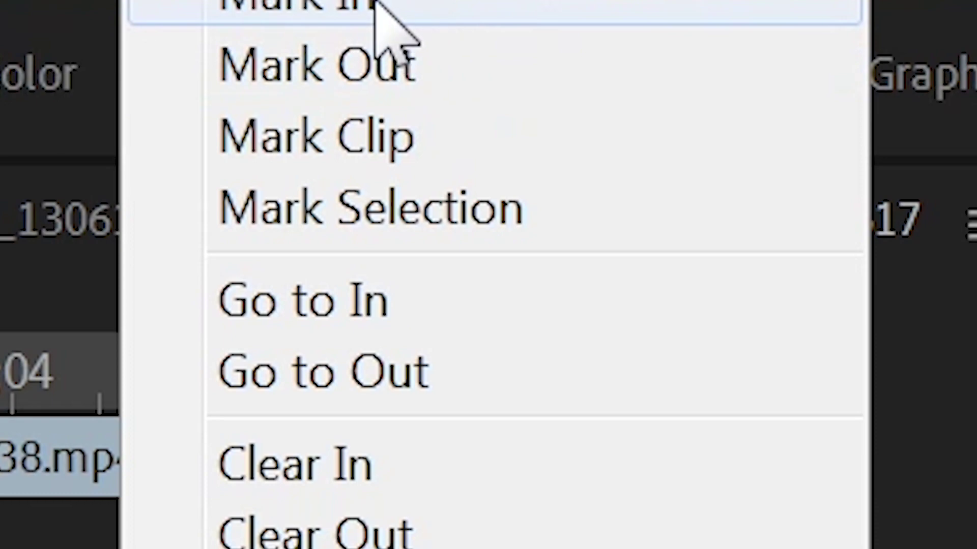
left_click(434, 71)
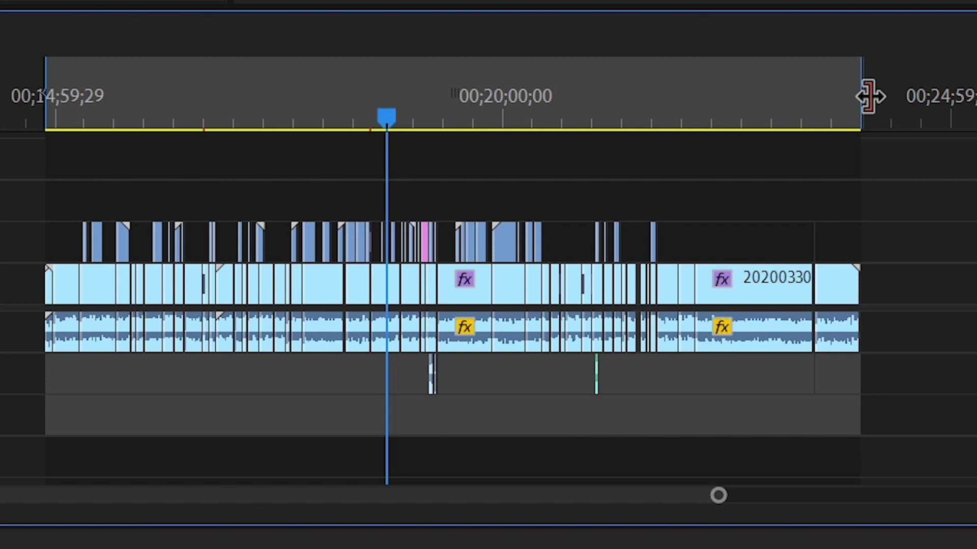
left_click_drag(870, 96, 861, 120)
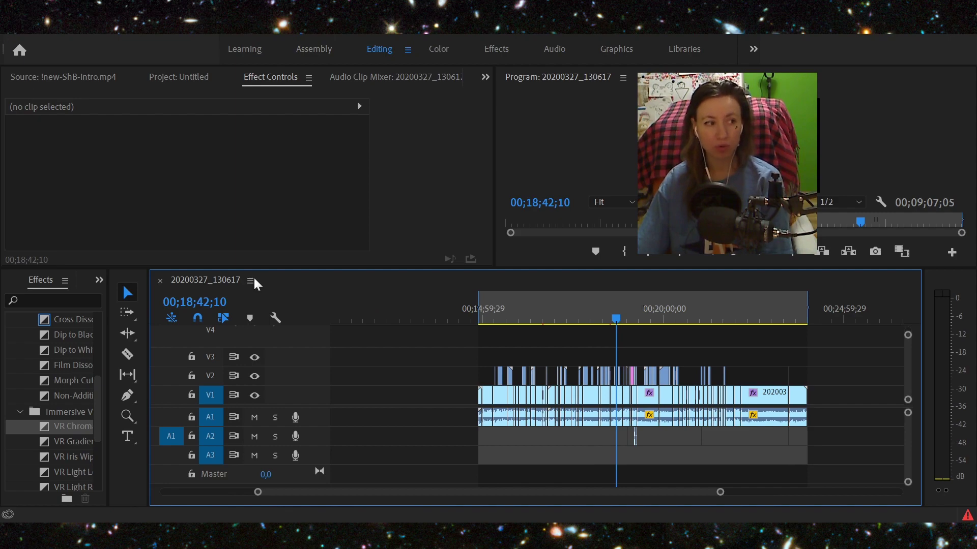
- Open the media export settings for the 20200327_130617 sequence
key("alt+f")
mouse_move(147, 385)
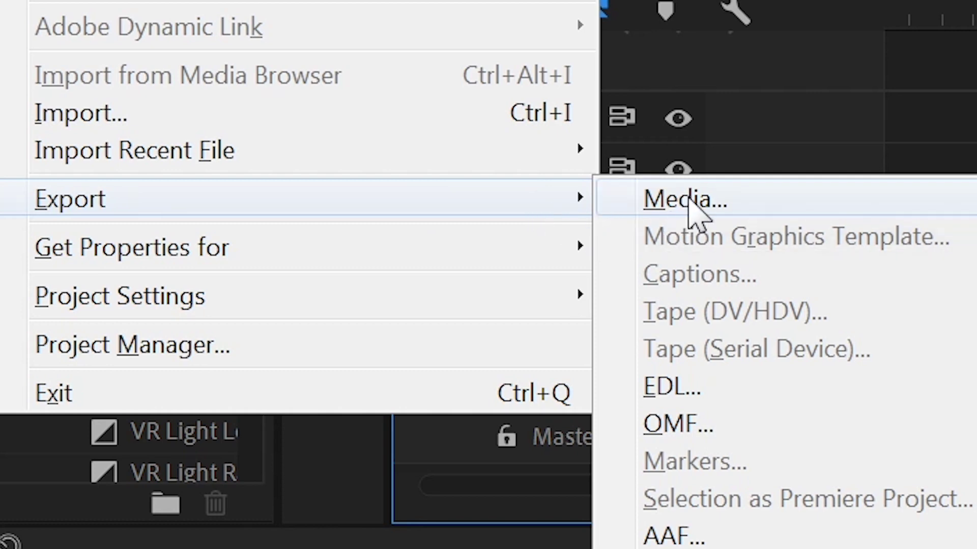
left_click(771, 202)
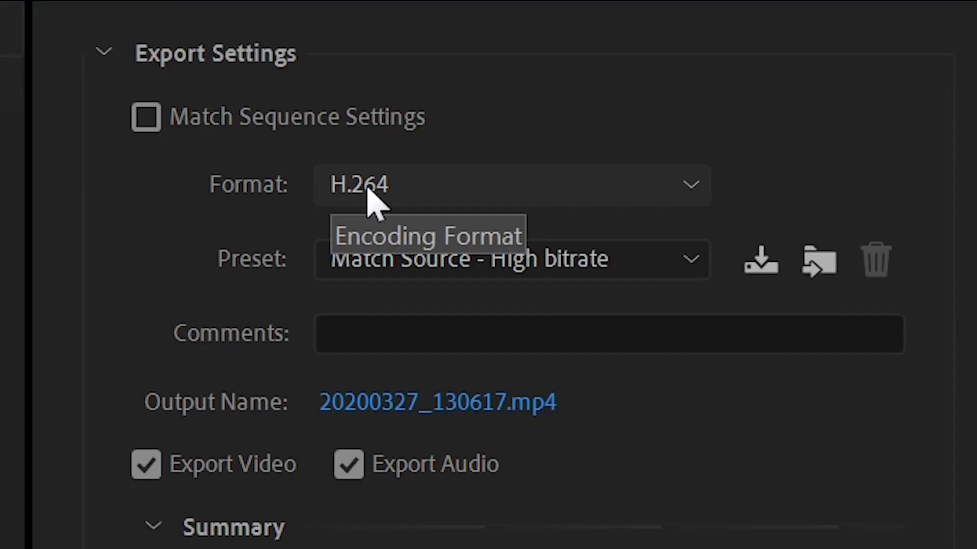